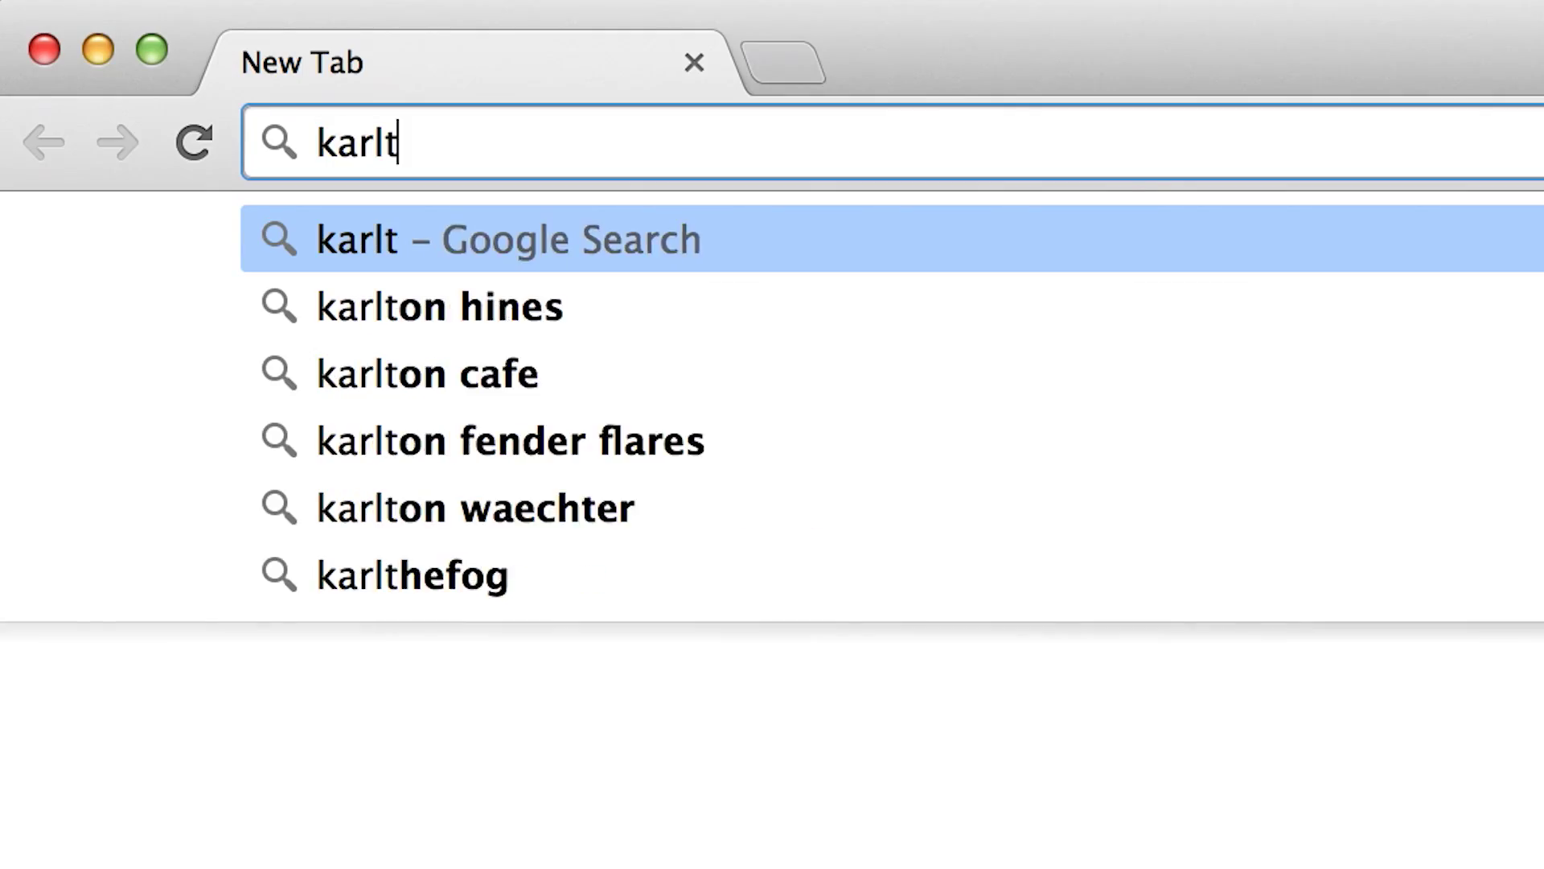
Step: Enter the karltaylorportfolio.com address in Chrome and load the portfolio site
text(rportfolio.com)
key(Return)
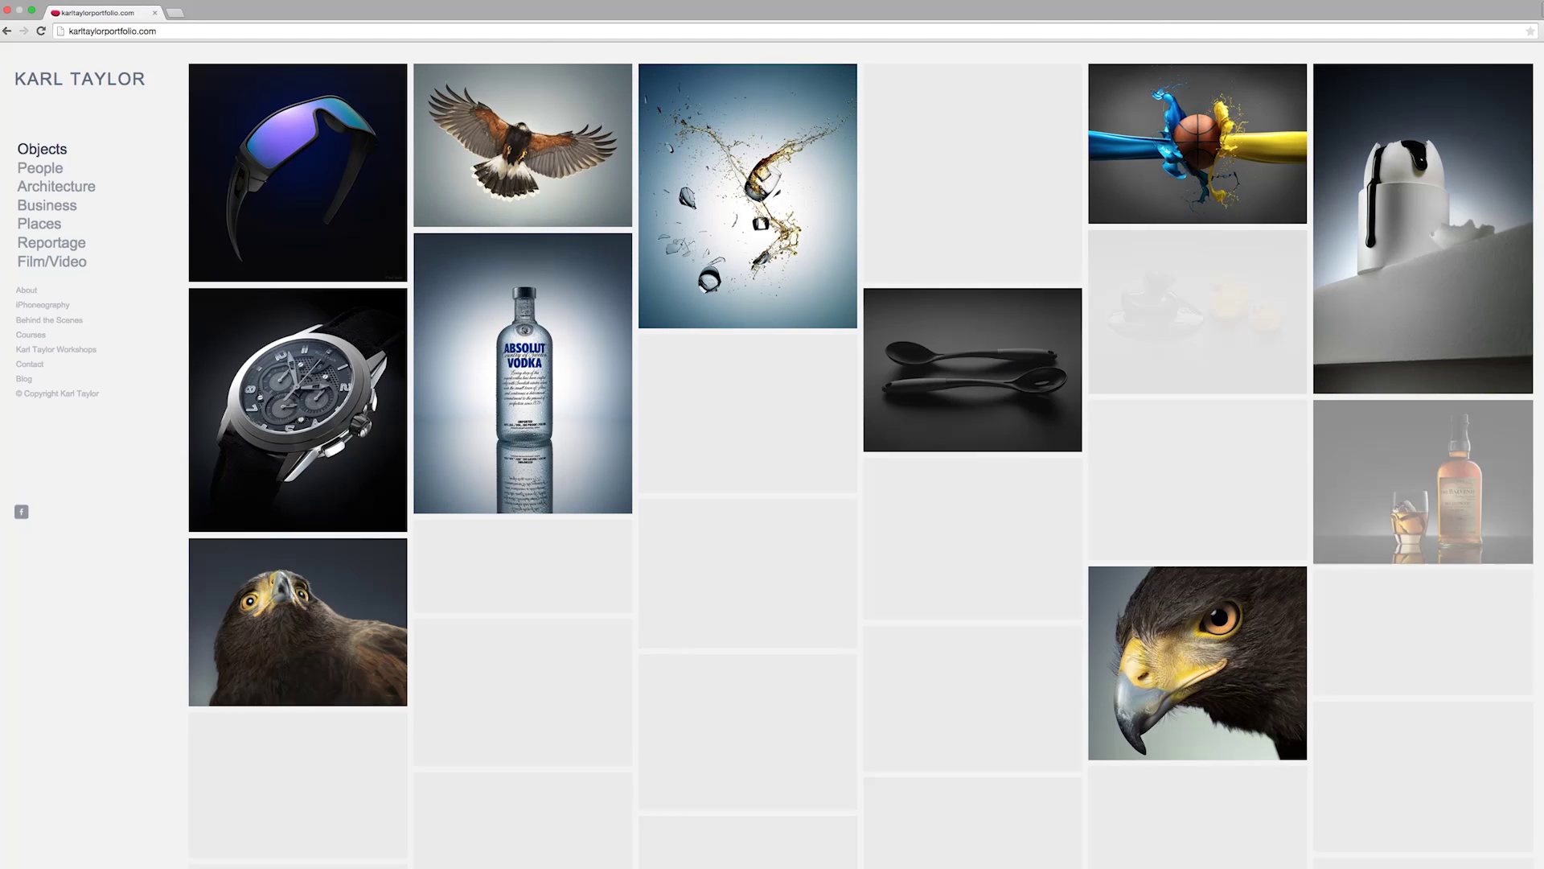
Step: Open the People portrait gallery from the left navigation
click(37, 168)
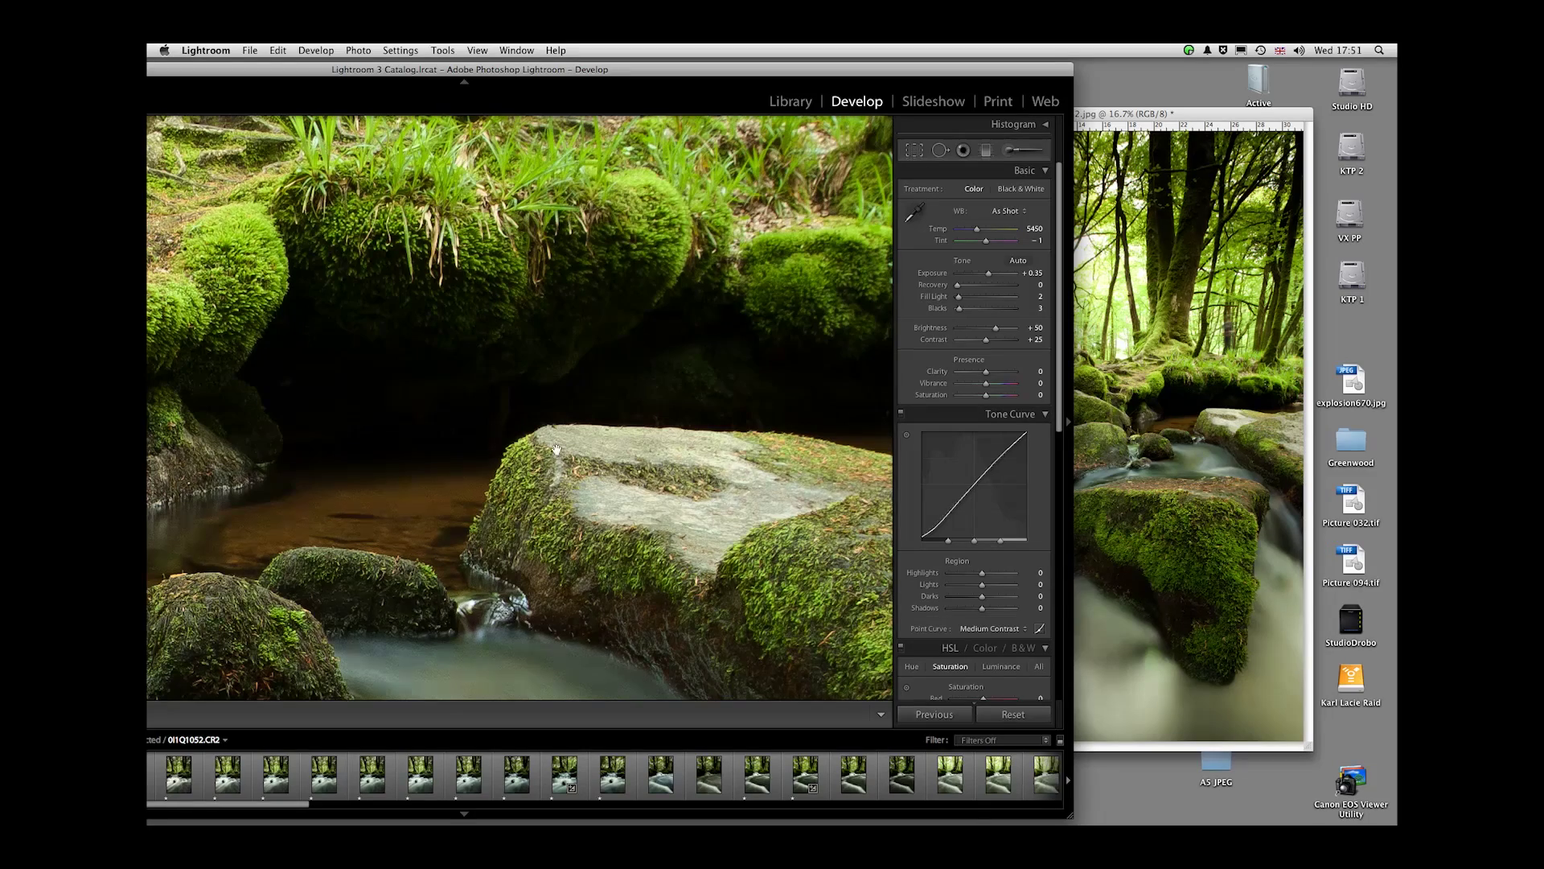
Step: Bring the JPEG forward, move its window left, and zoom to 100% on the mossy river rock
click(1115, 187)
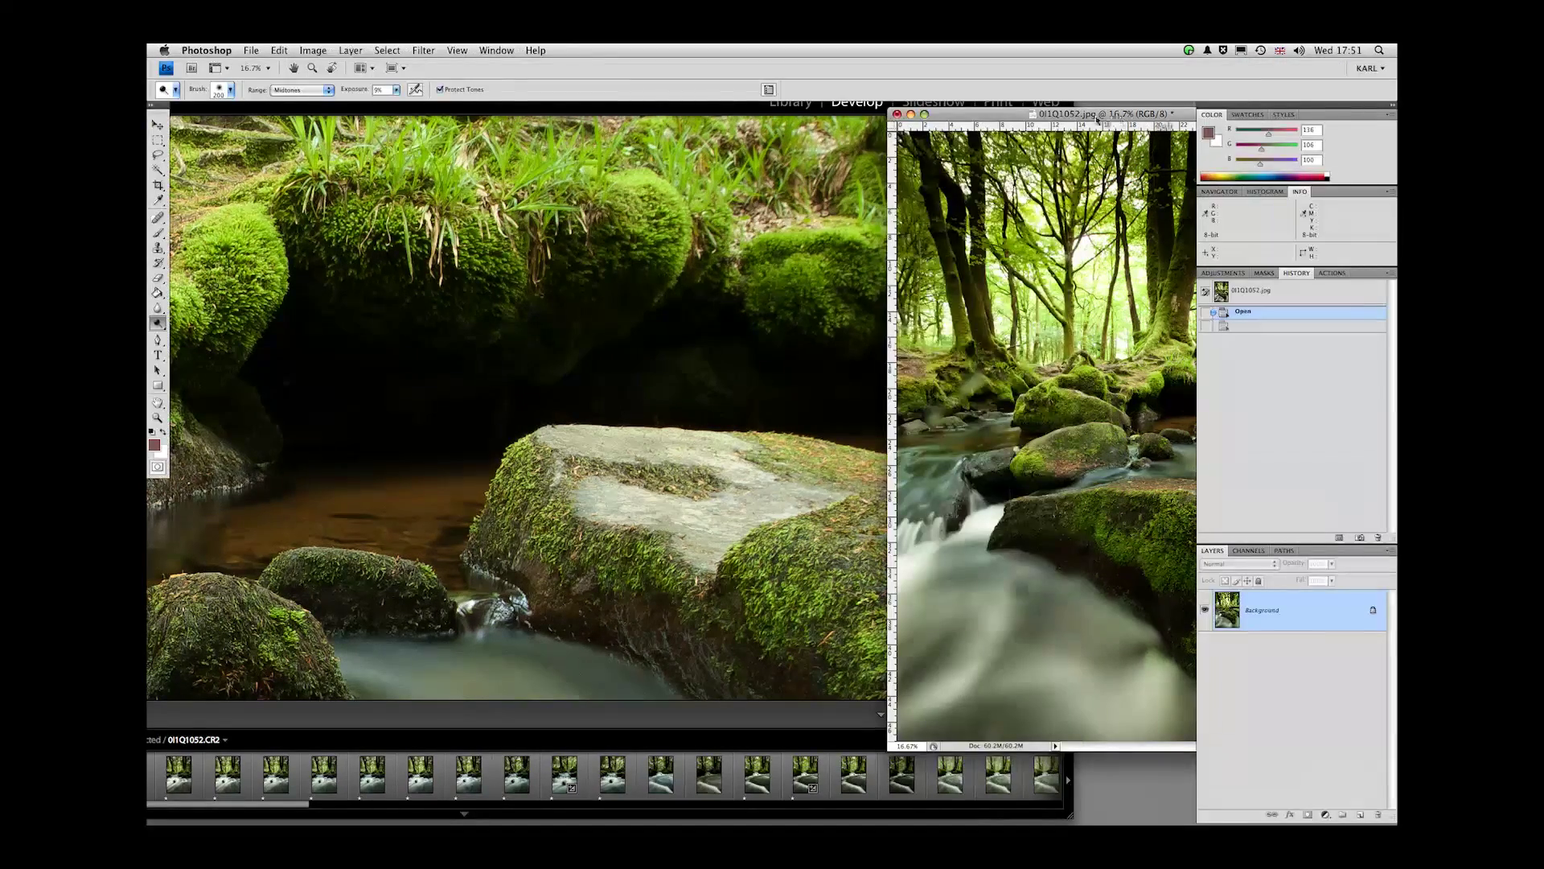
drag(1097, 119, 864, 120)
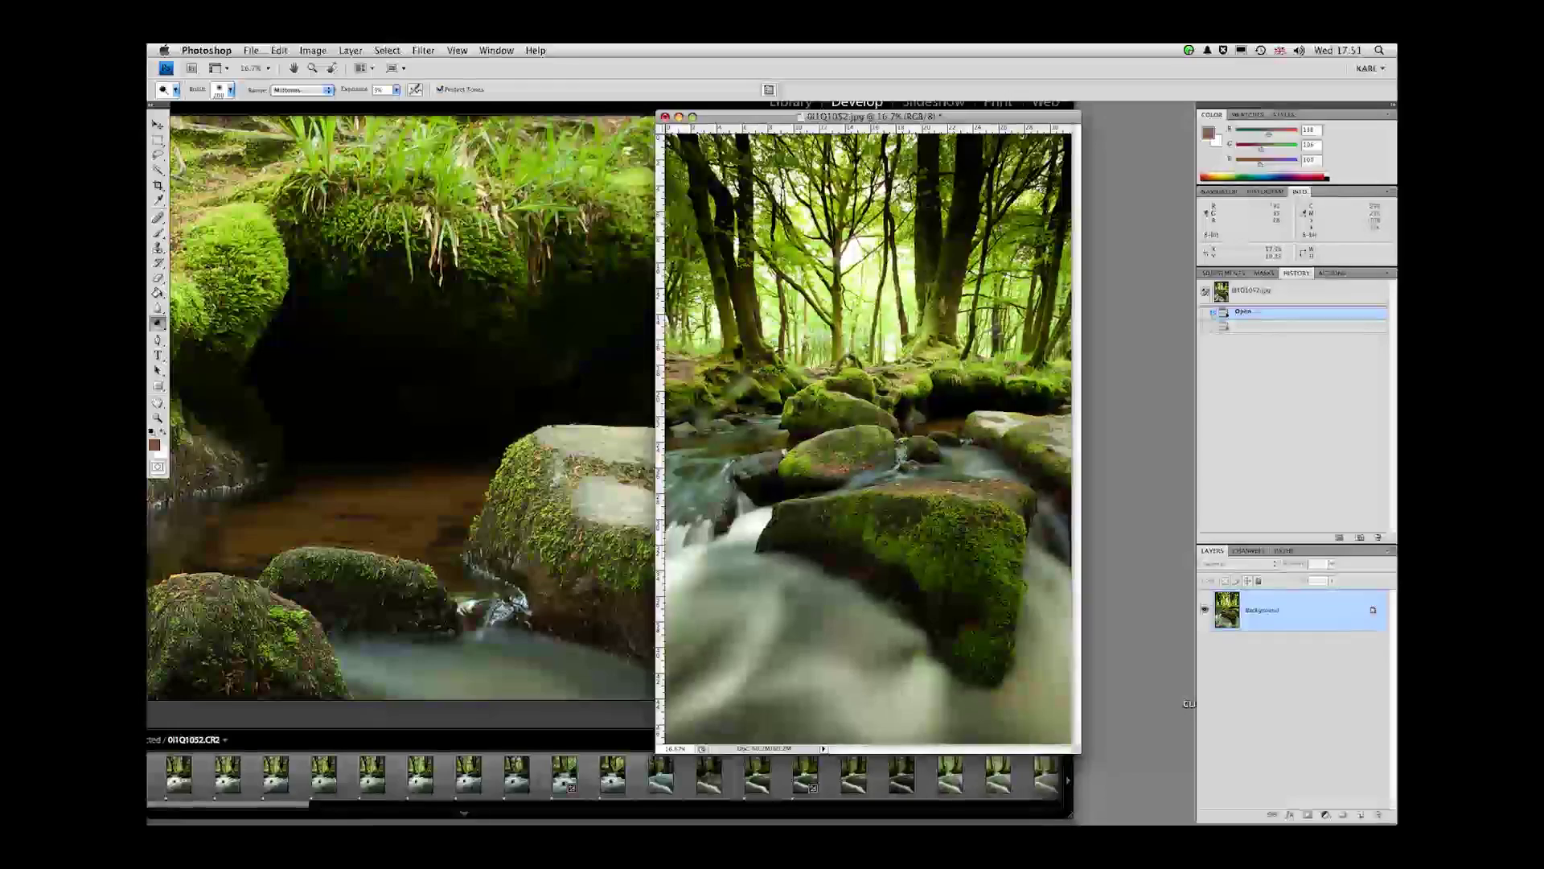
ctrl+click(974, 407)
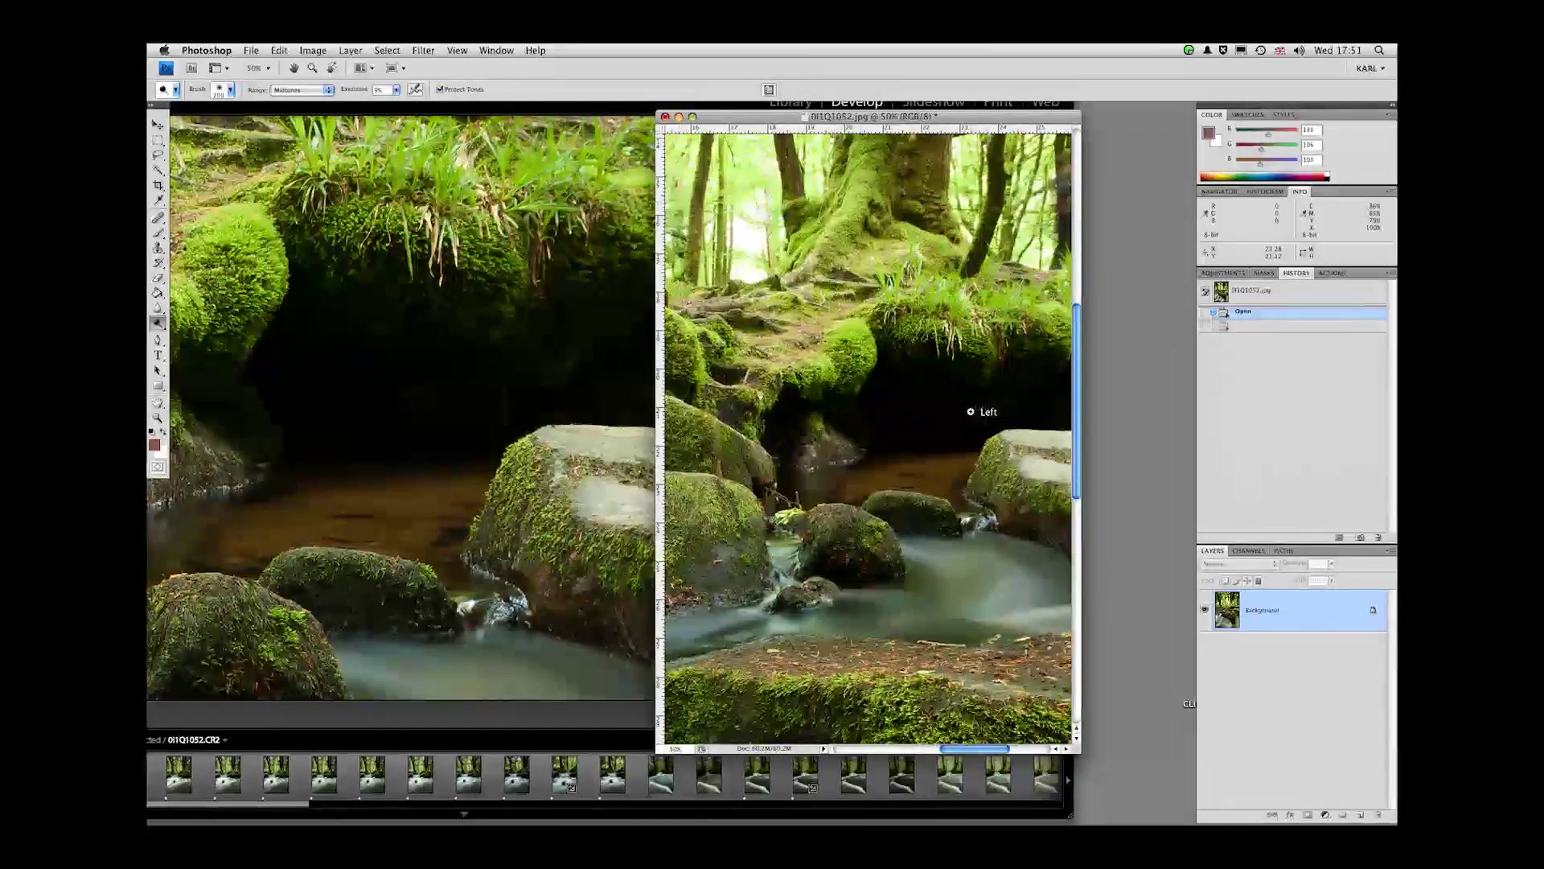
drag(971, 411, 841, 433)
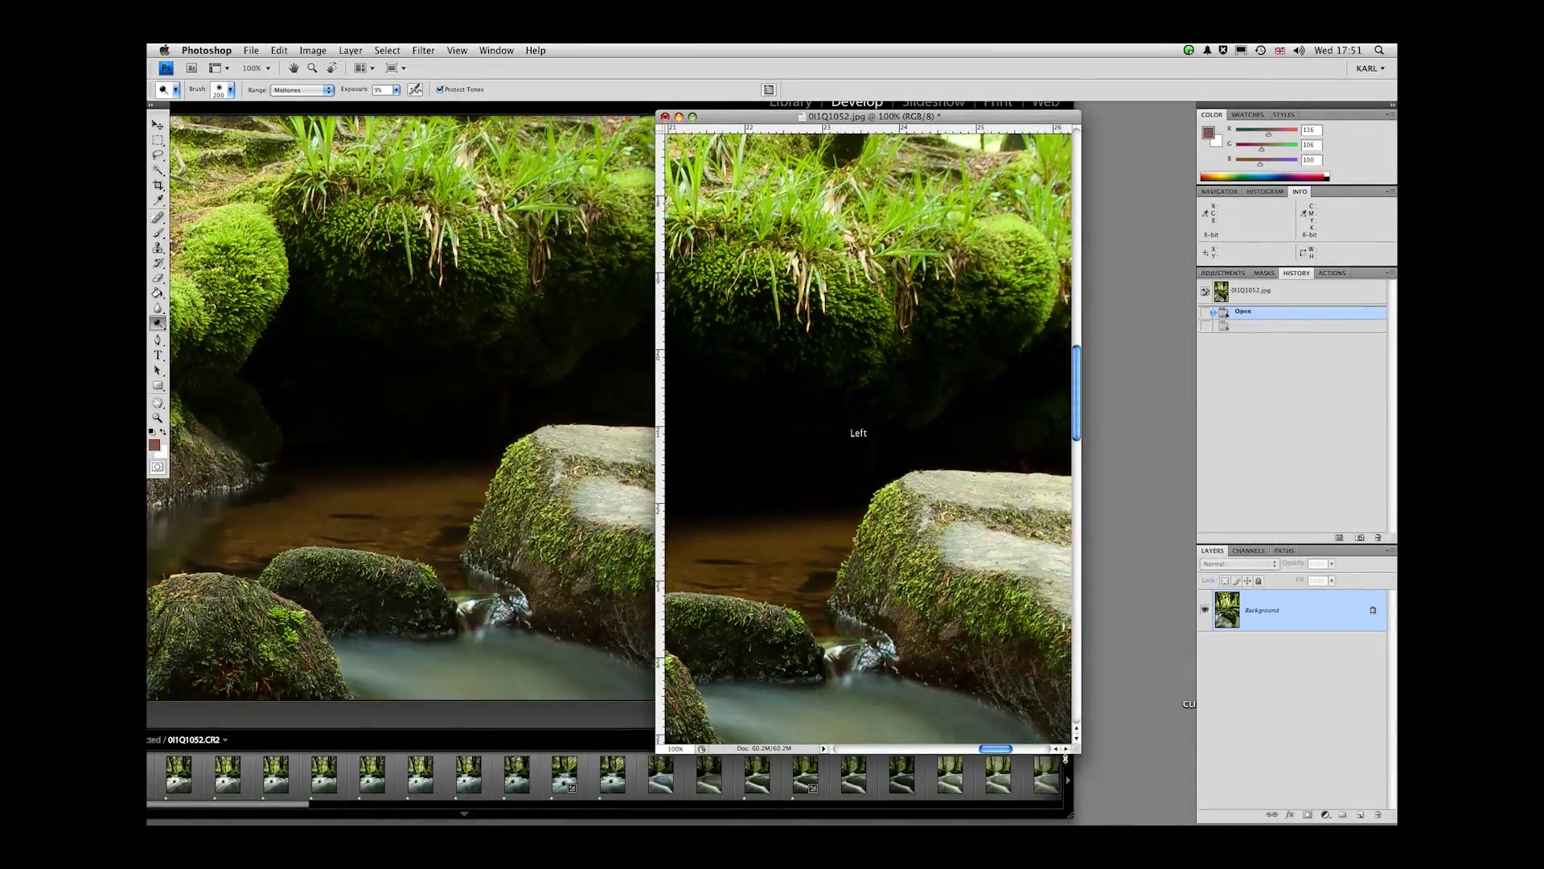
drag(1126, 754, 1192, 768)
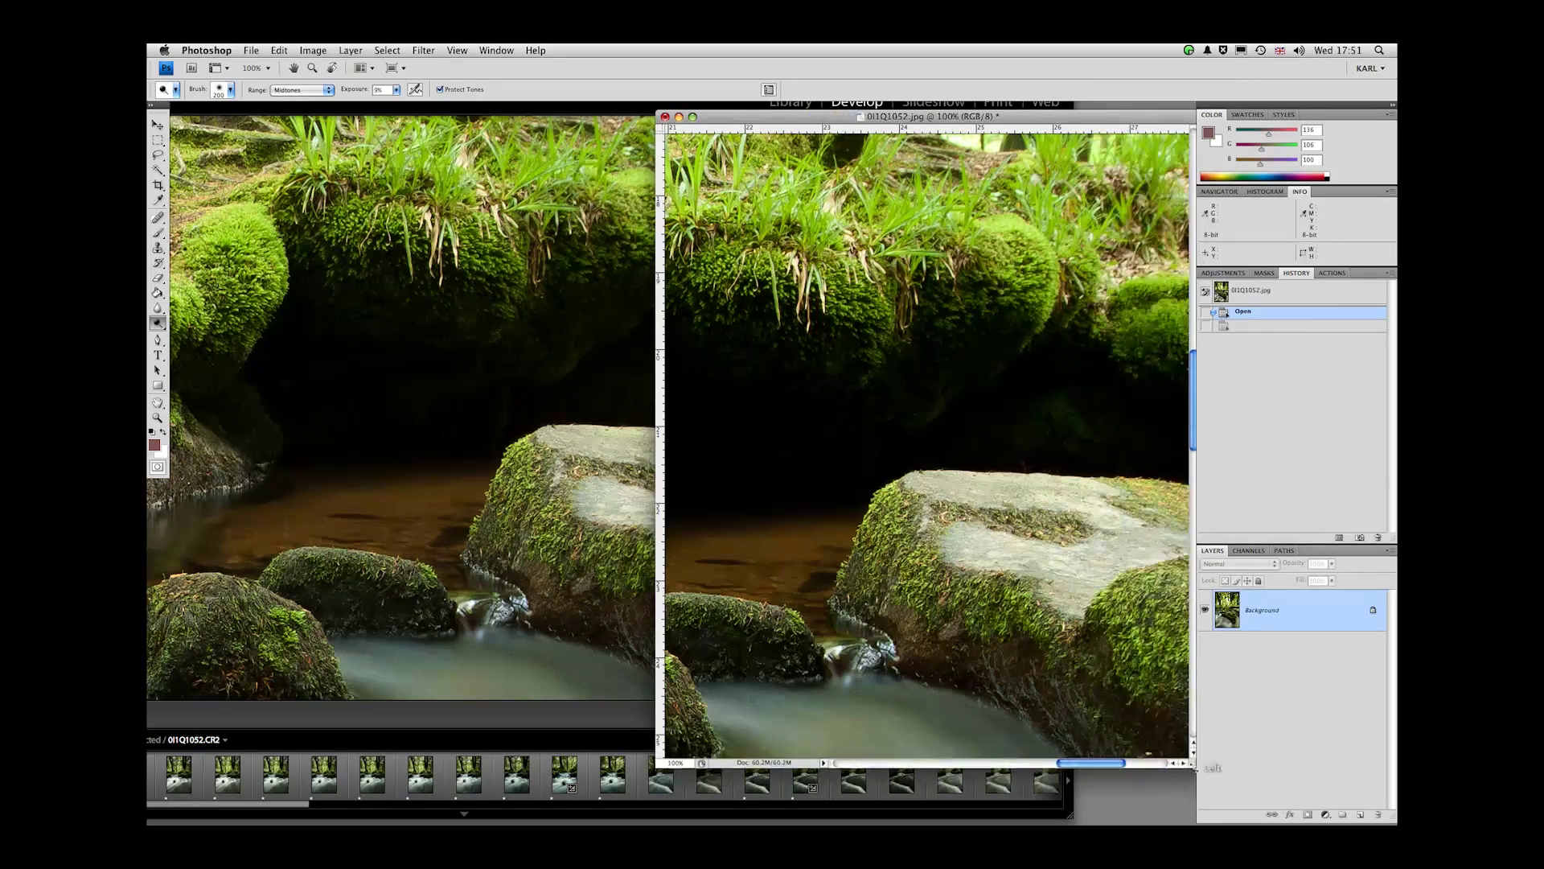
drag(852, 407, 965, 389)
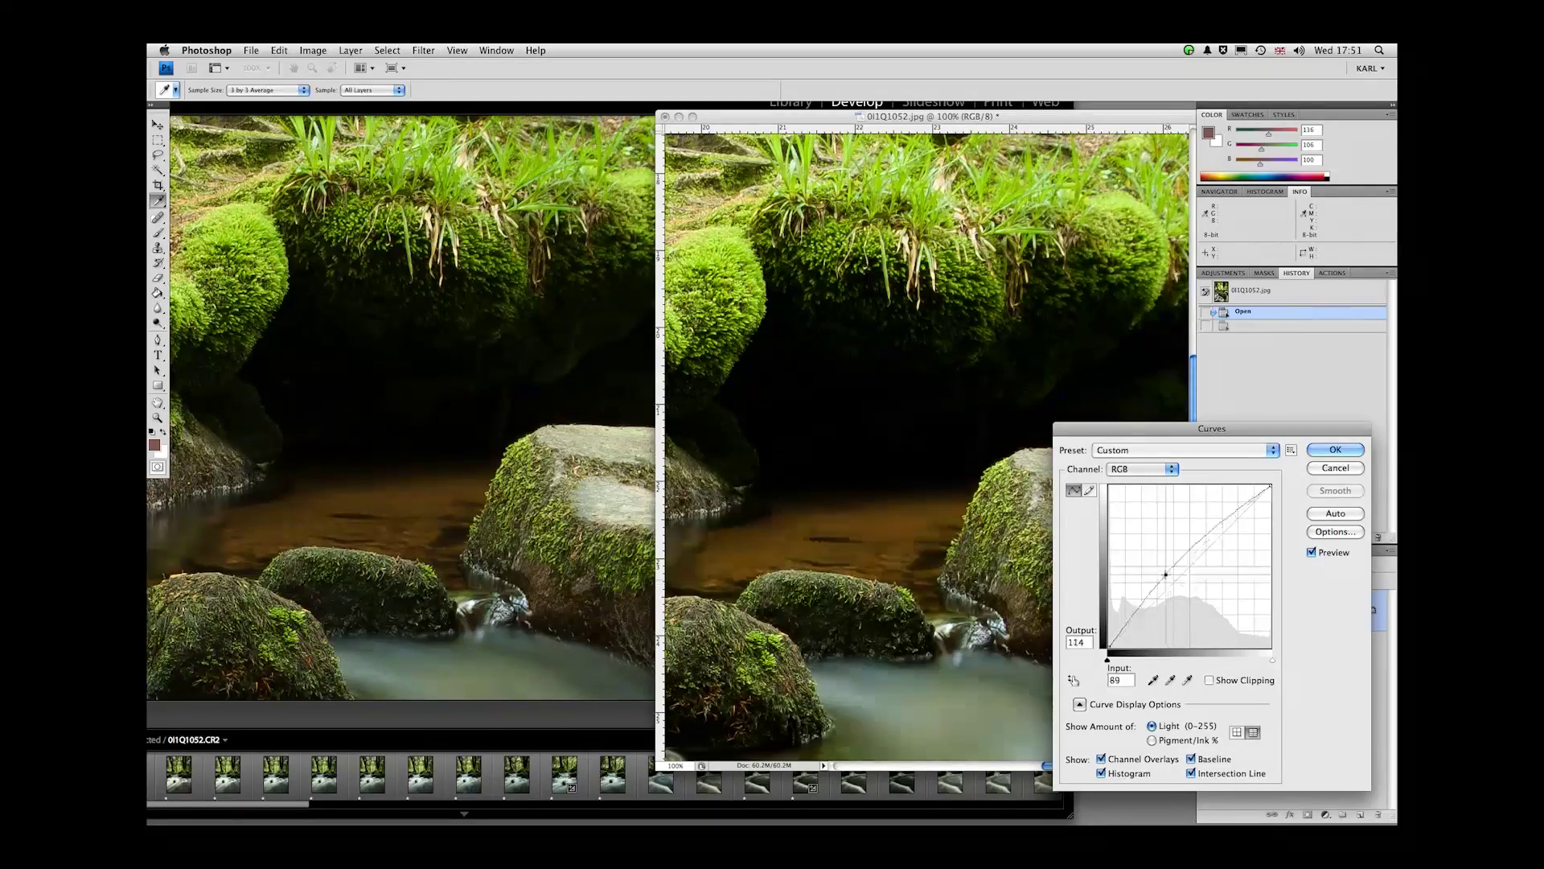
Step: Nudge the Curves point to input 64 / output 148 and move the Curves dialog off the photo
key(Left)
key(Left)
key(Left)
key(Left)
key(Left)
key(Left)
key(Up)
key(Up)
key(Up)
key(Up)
key(Up)
key(Up)
key(Up)
key(Up)
key(Up)
key(Up)
key(Up)
key(Up)
key(Up)
key(Up)
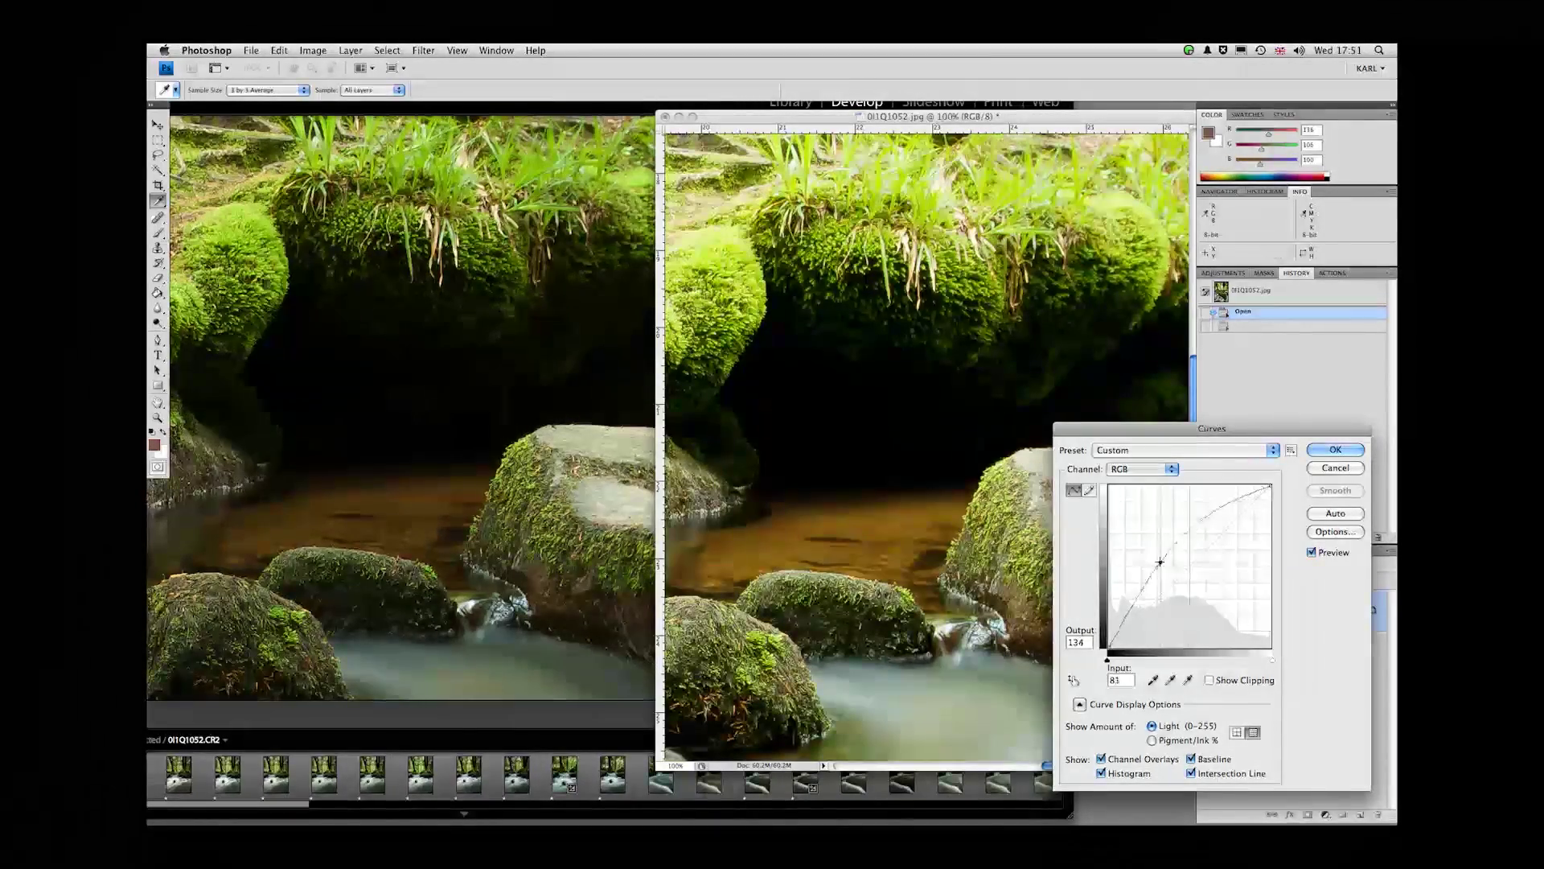
key(Left)
key(Left)
key(Left)
key(Left)
key(Up)
key(Up)
key(Up)
key(Up)
key(Up)
key(Up)
key(Up)
key(Up)
key(Up)
key(Up)
key(Up)
key(Up)
key(Up)
key(Up)
key(Up)
key(Up)
key(Up)
key(Up)
key(Up)
key(Up)
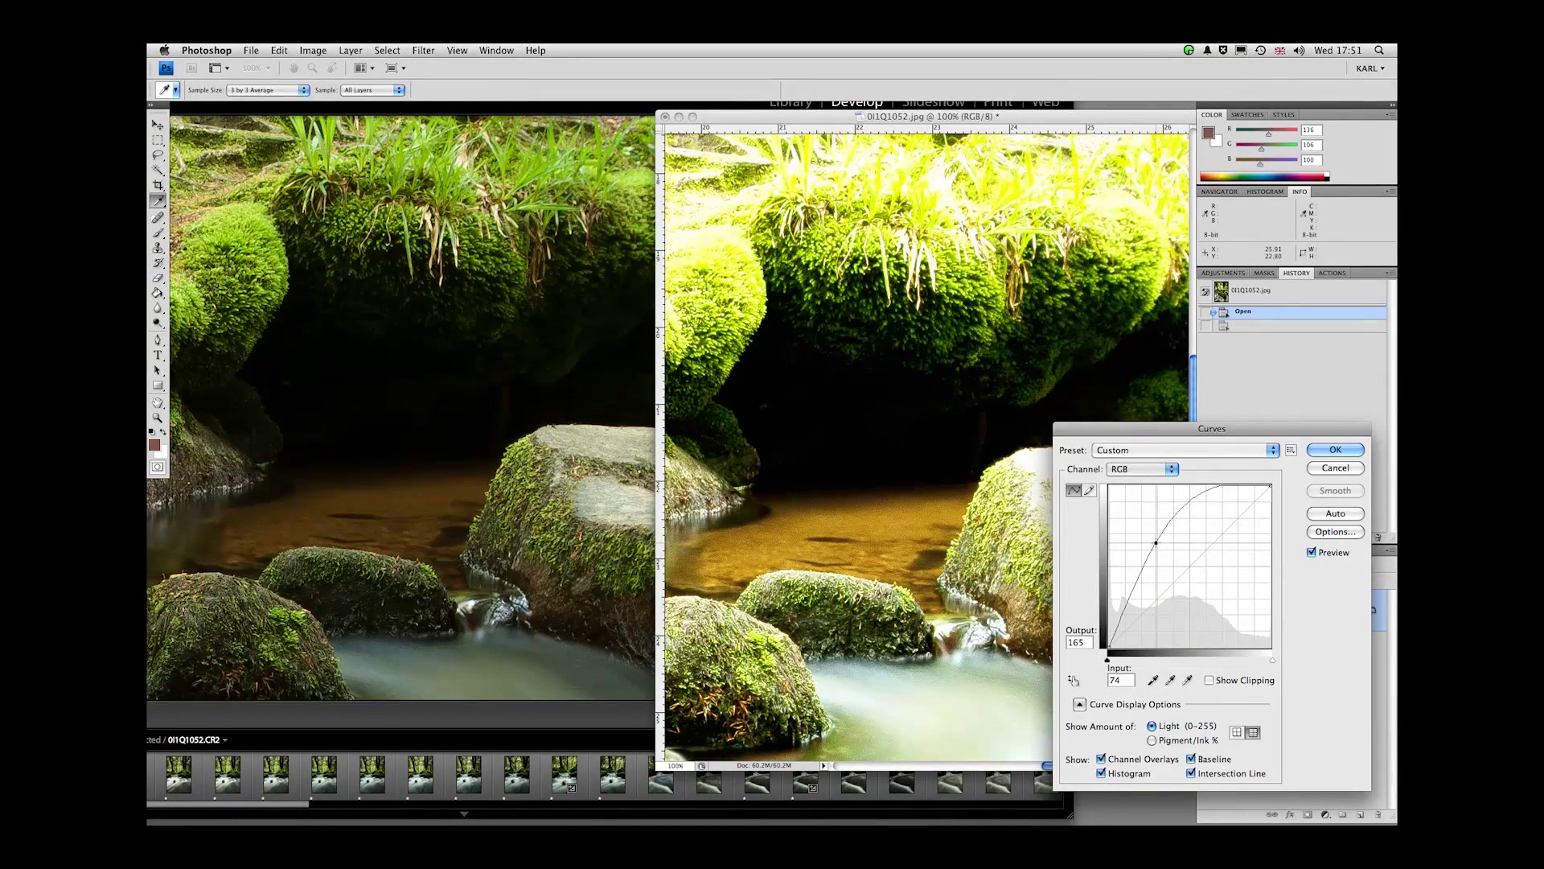
key(Left)
key(Left)
key(Down)
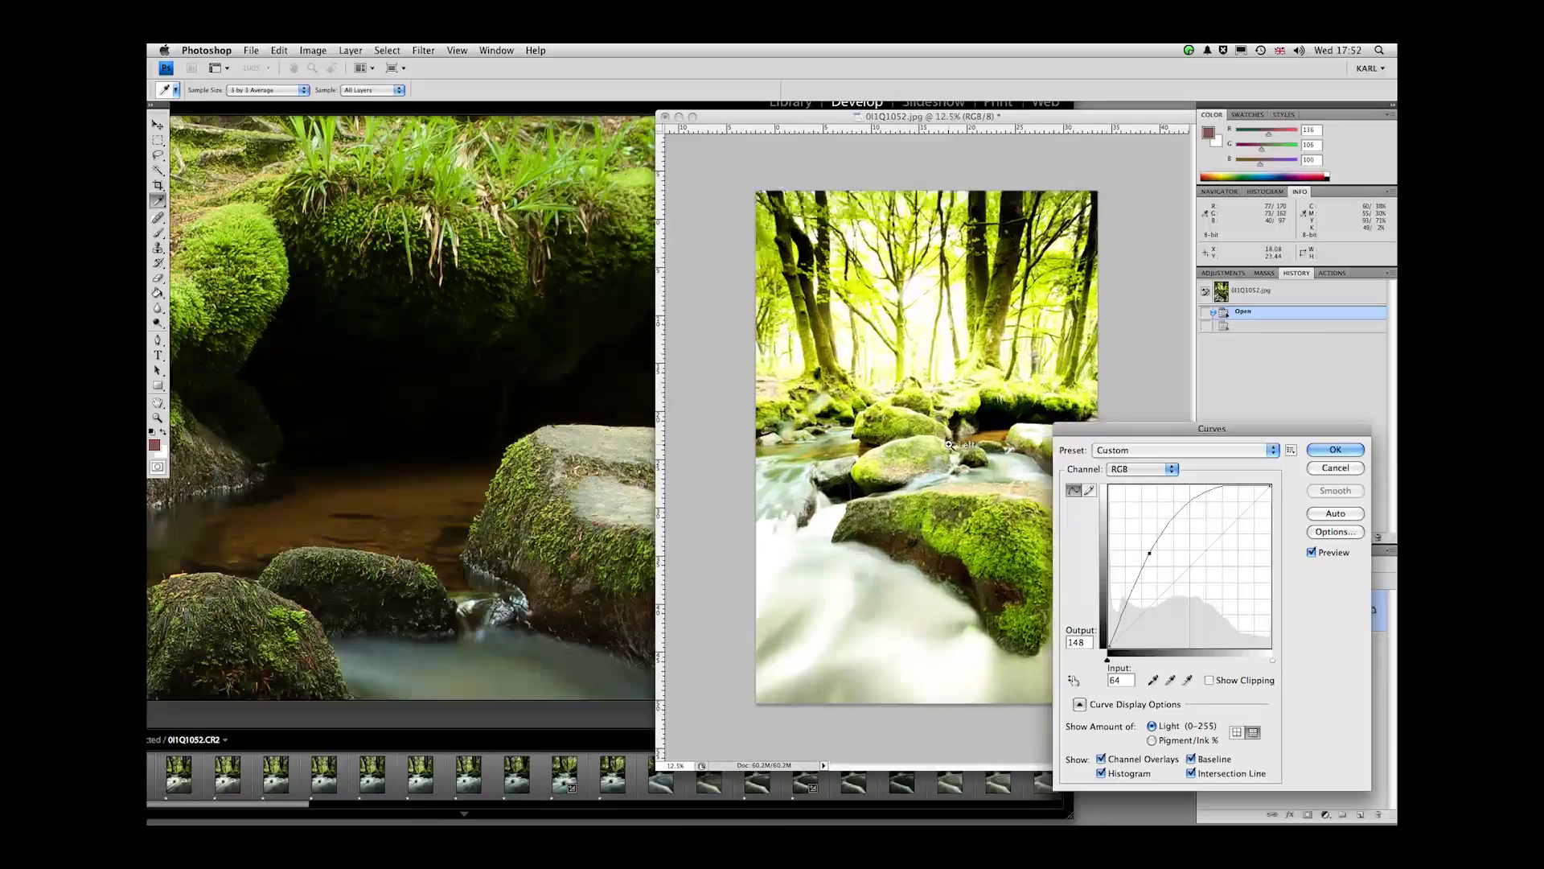
drag(949, 443, 807, 443)
drag(1091, 429, 1204, 375)
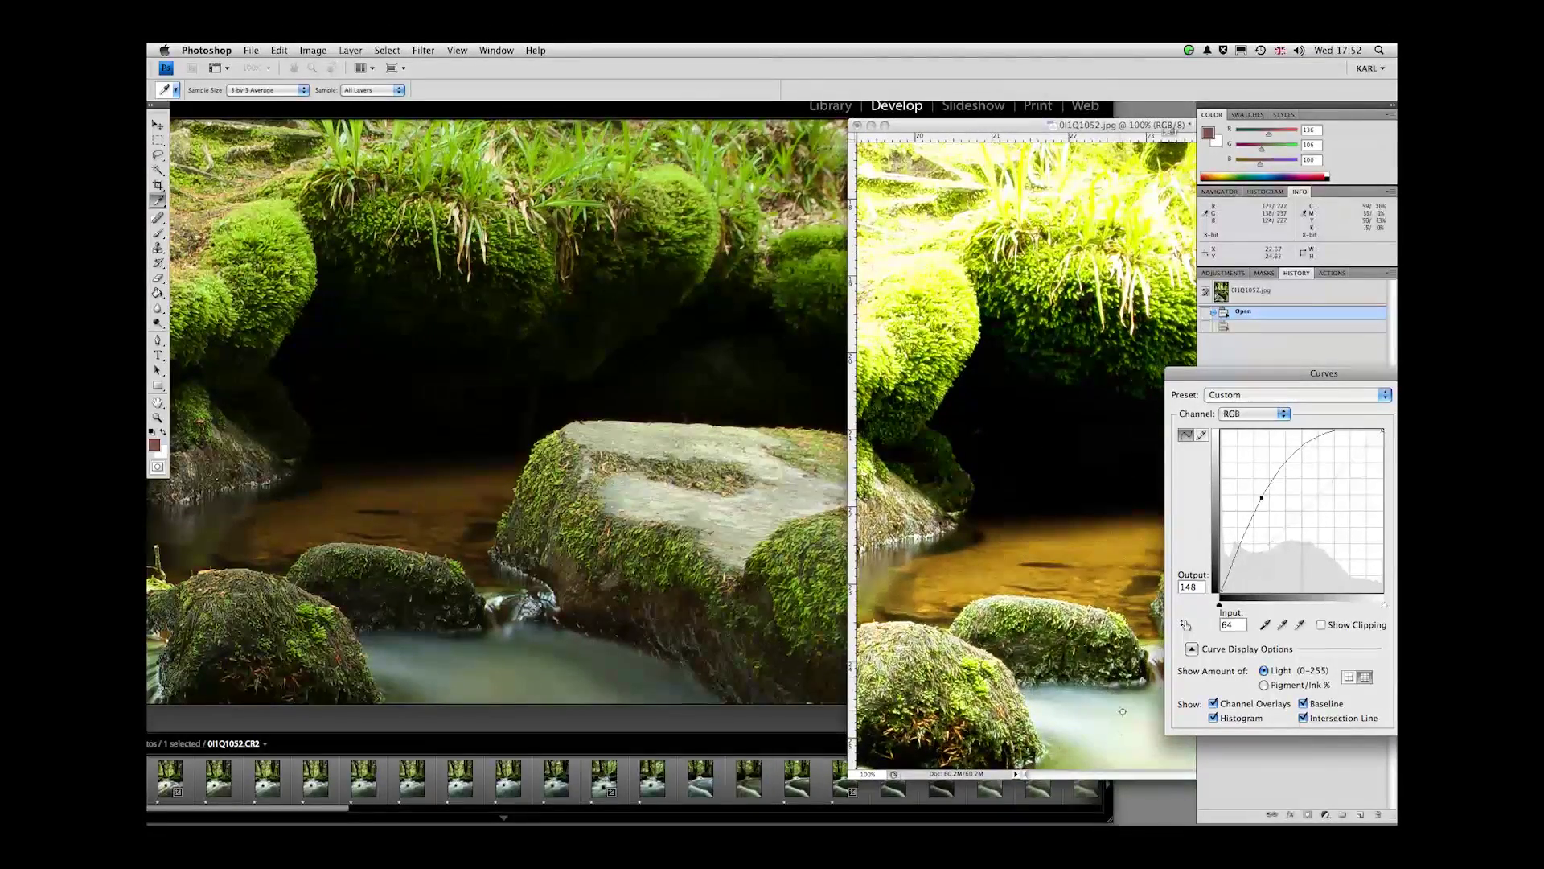
Step: Apply the brightening curve to the JPEG and shift its view slightly left
click(1014, 817)
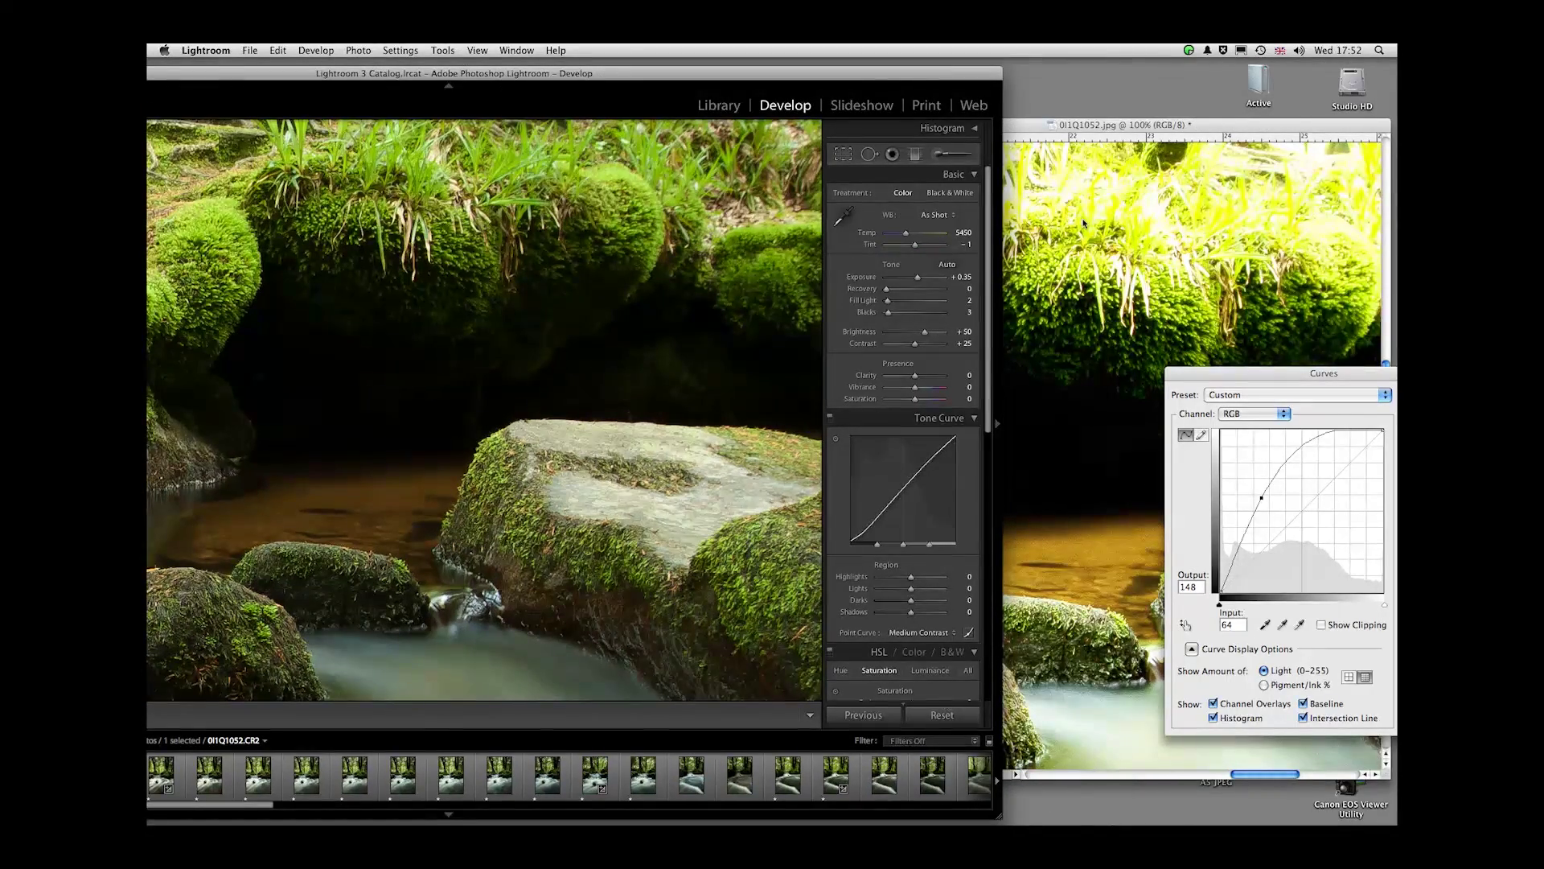
drag(1190, 377, 1039, 447)
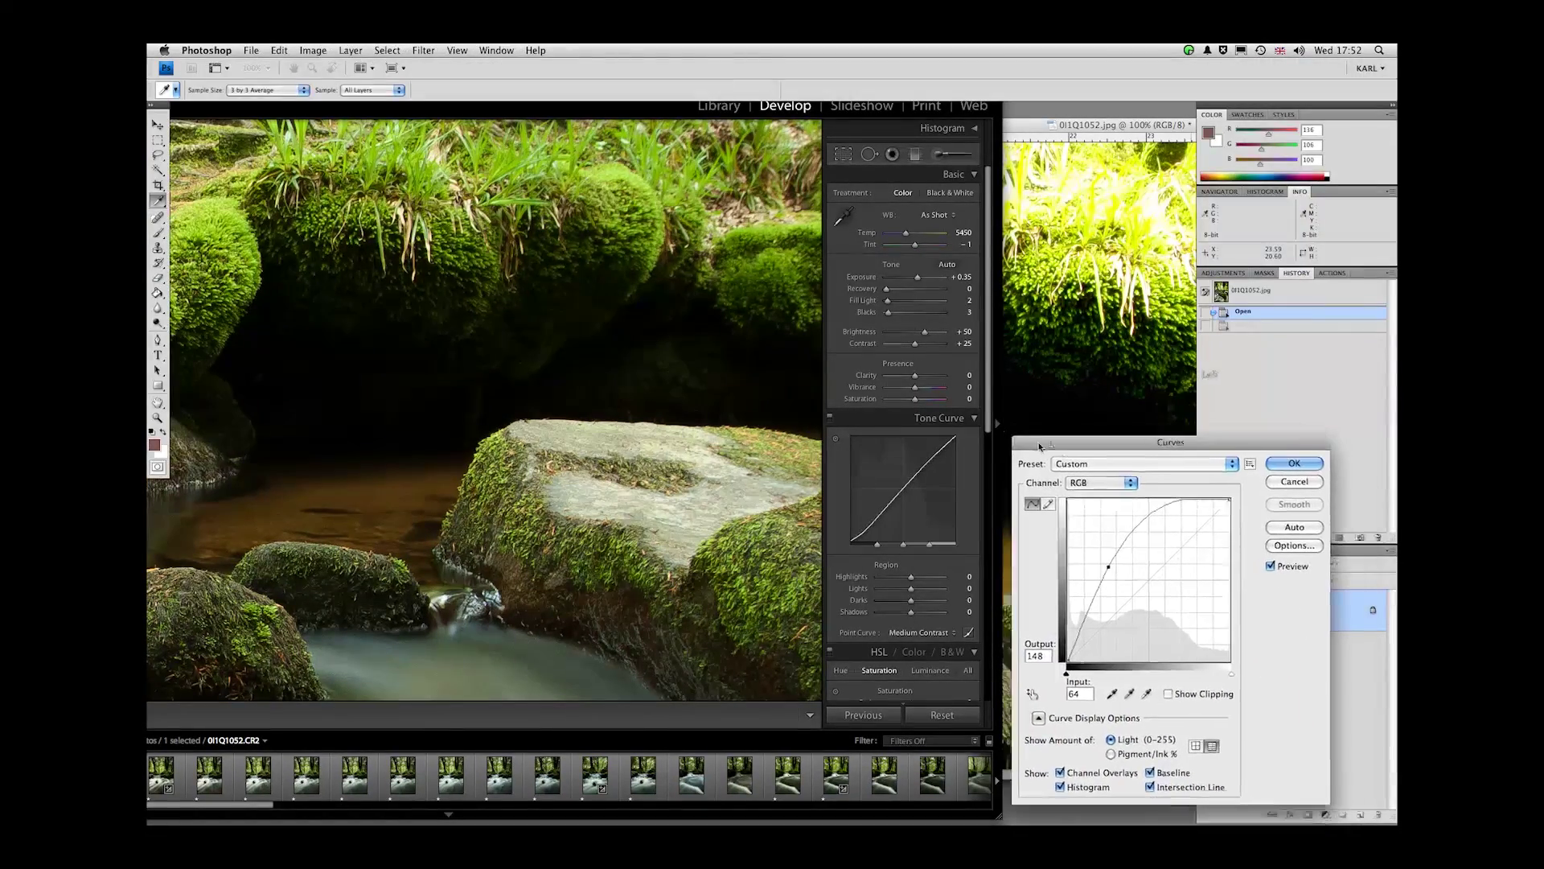
click(1294, 464)
drag(979, 130, 942, 139)
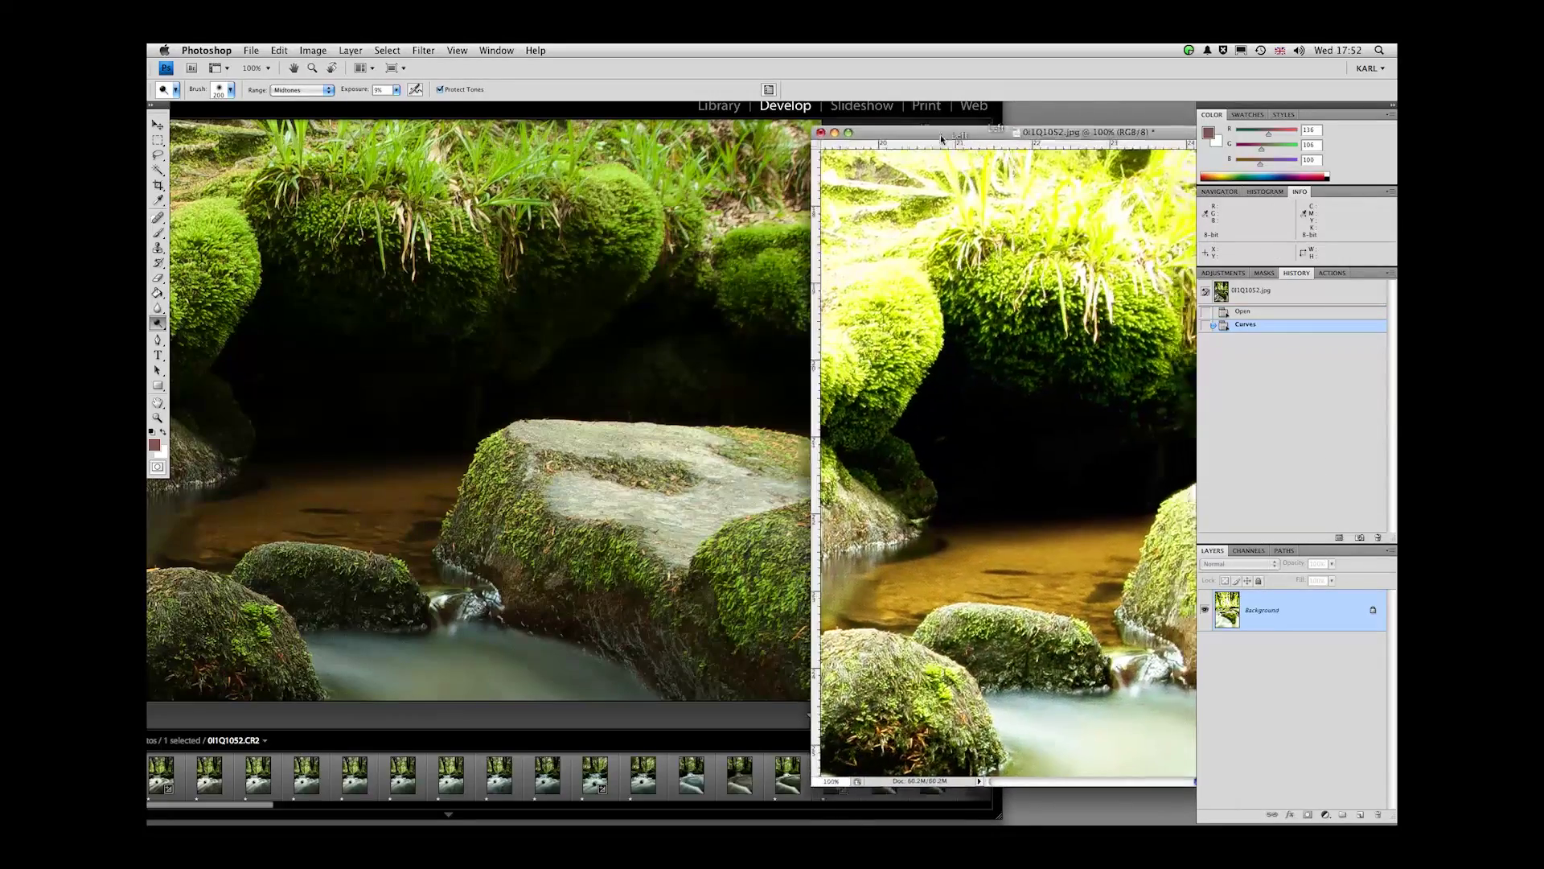
Step: Raise the raw photo's Fill Light in Lightroom from 2 to 19
click(674, 110)
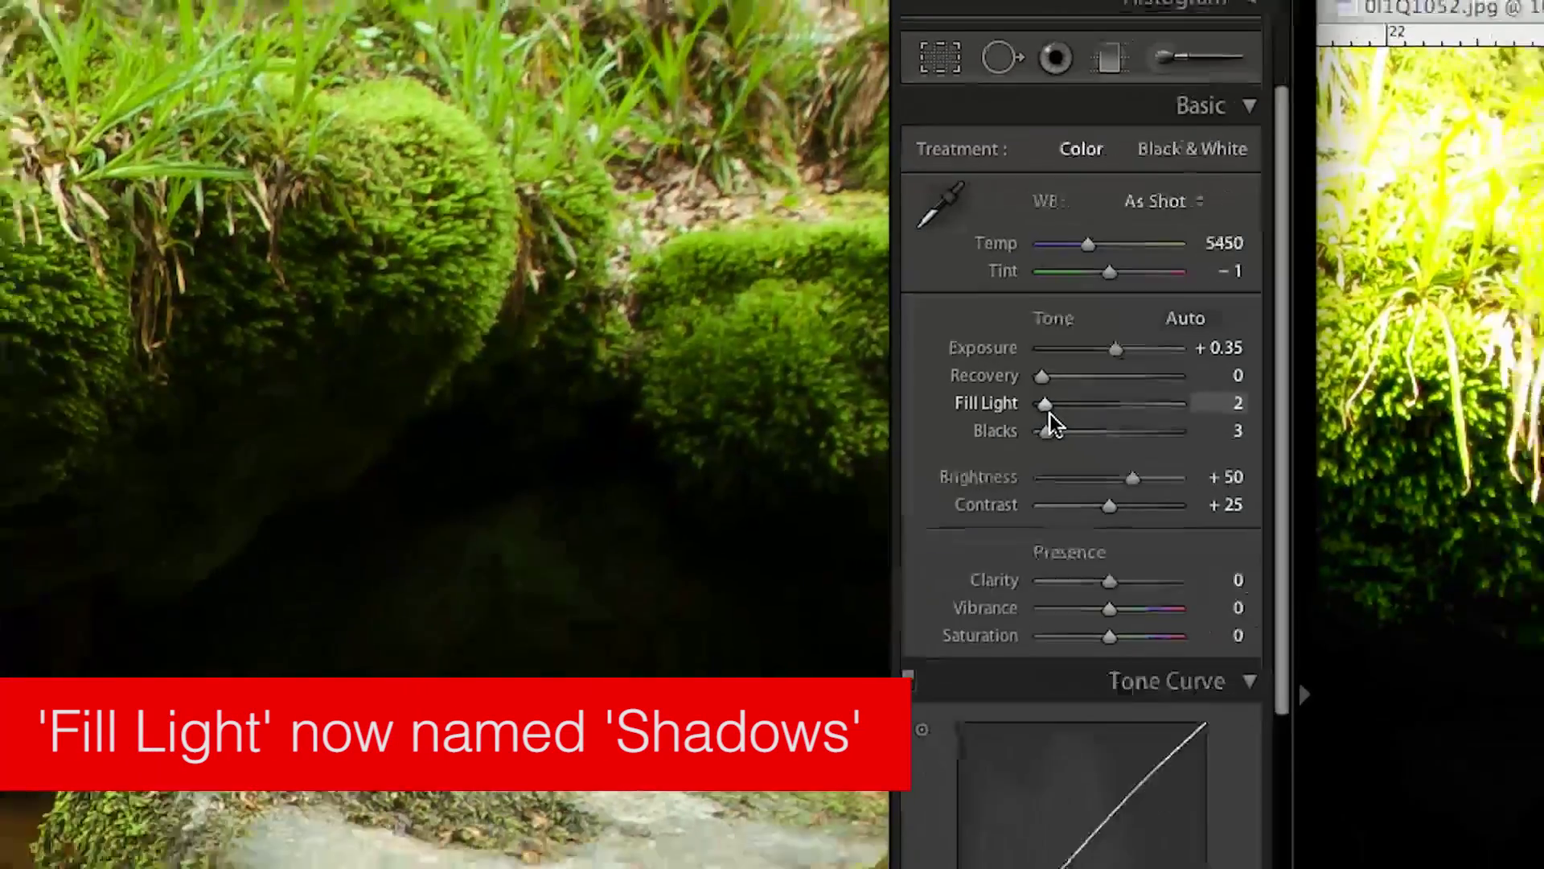
drag(1073, 429, 1087, 431)
drag(894, 306, 907, 311)
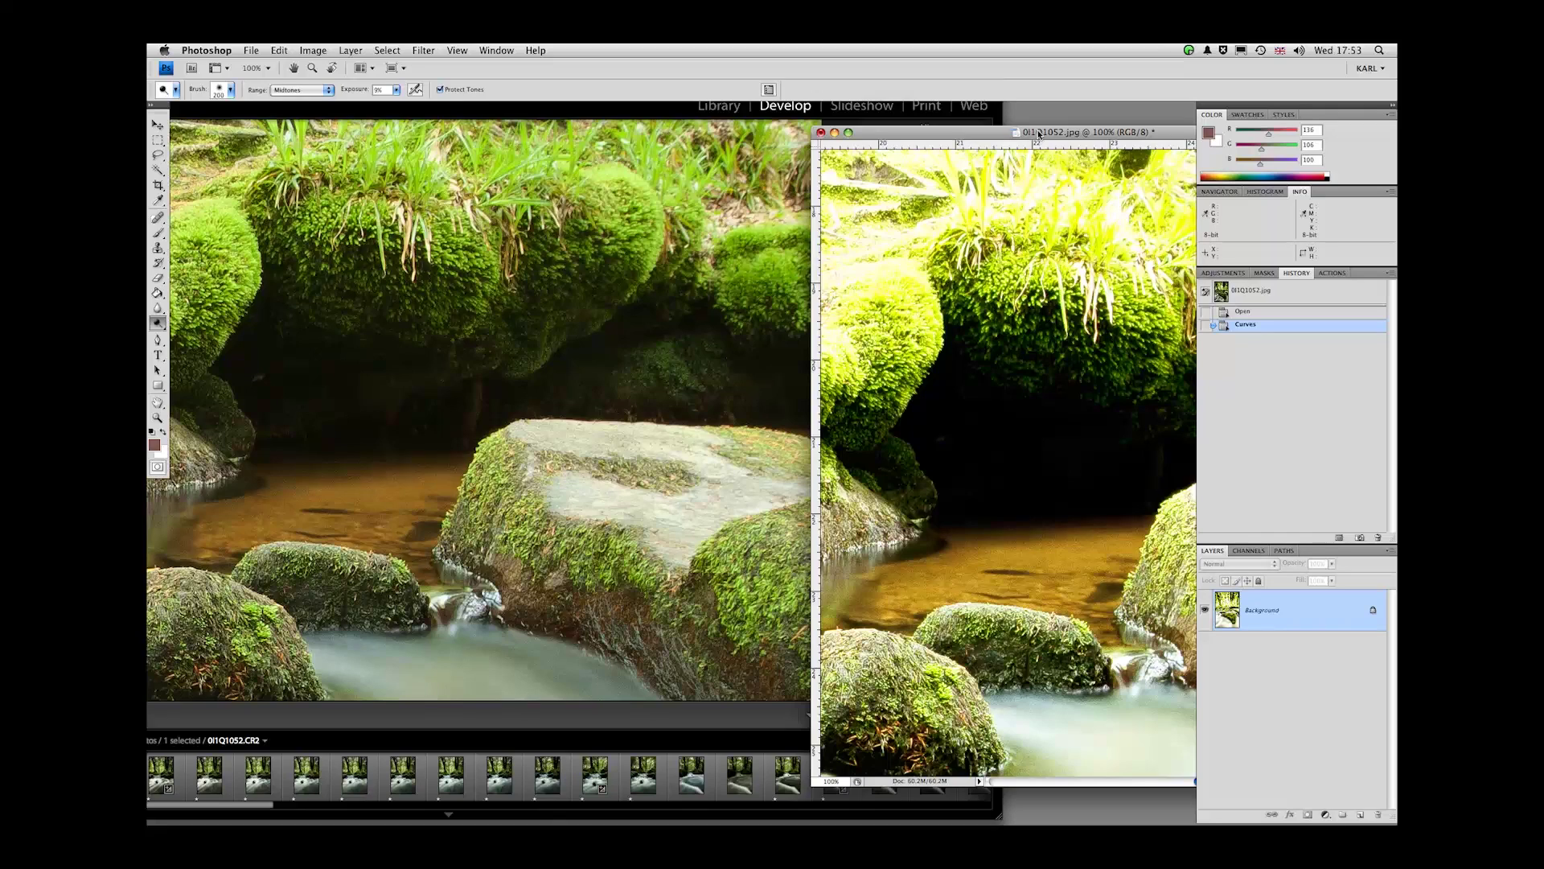
Step: Reset the raw's Fill Light, add back a little (42), and lower Exposure to +0.25
click(994, 118)
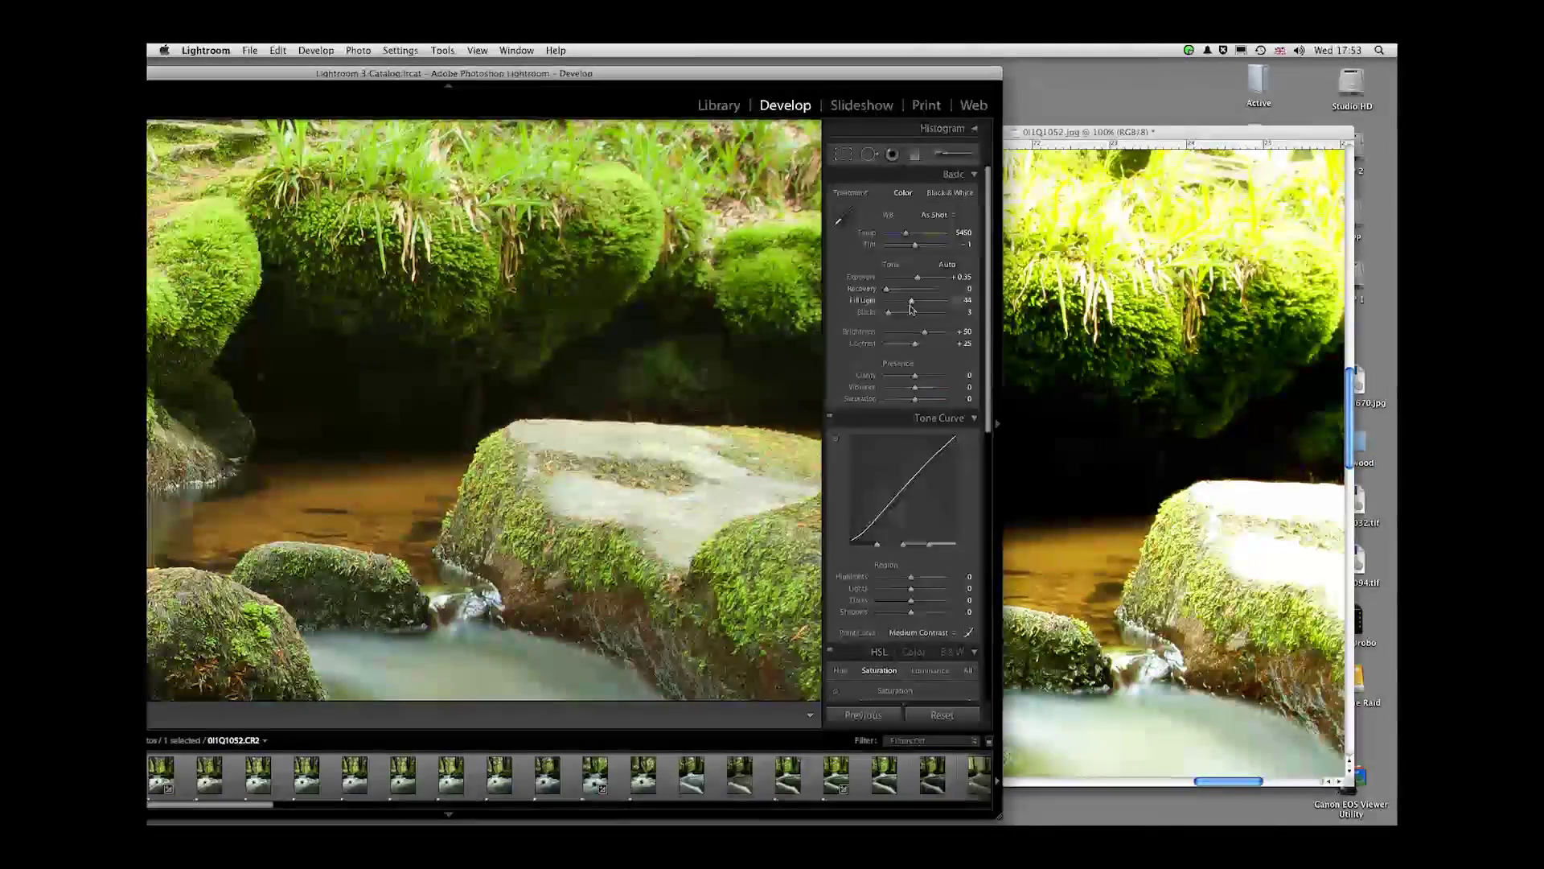
drag(889, 304, 931, 285)
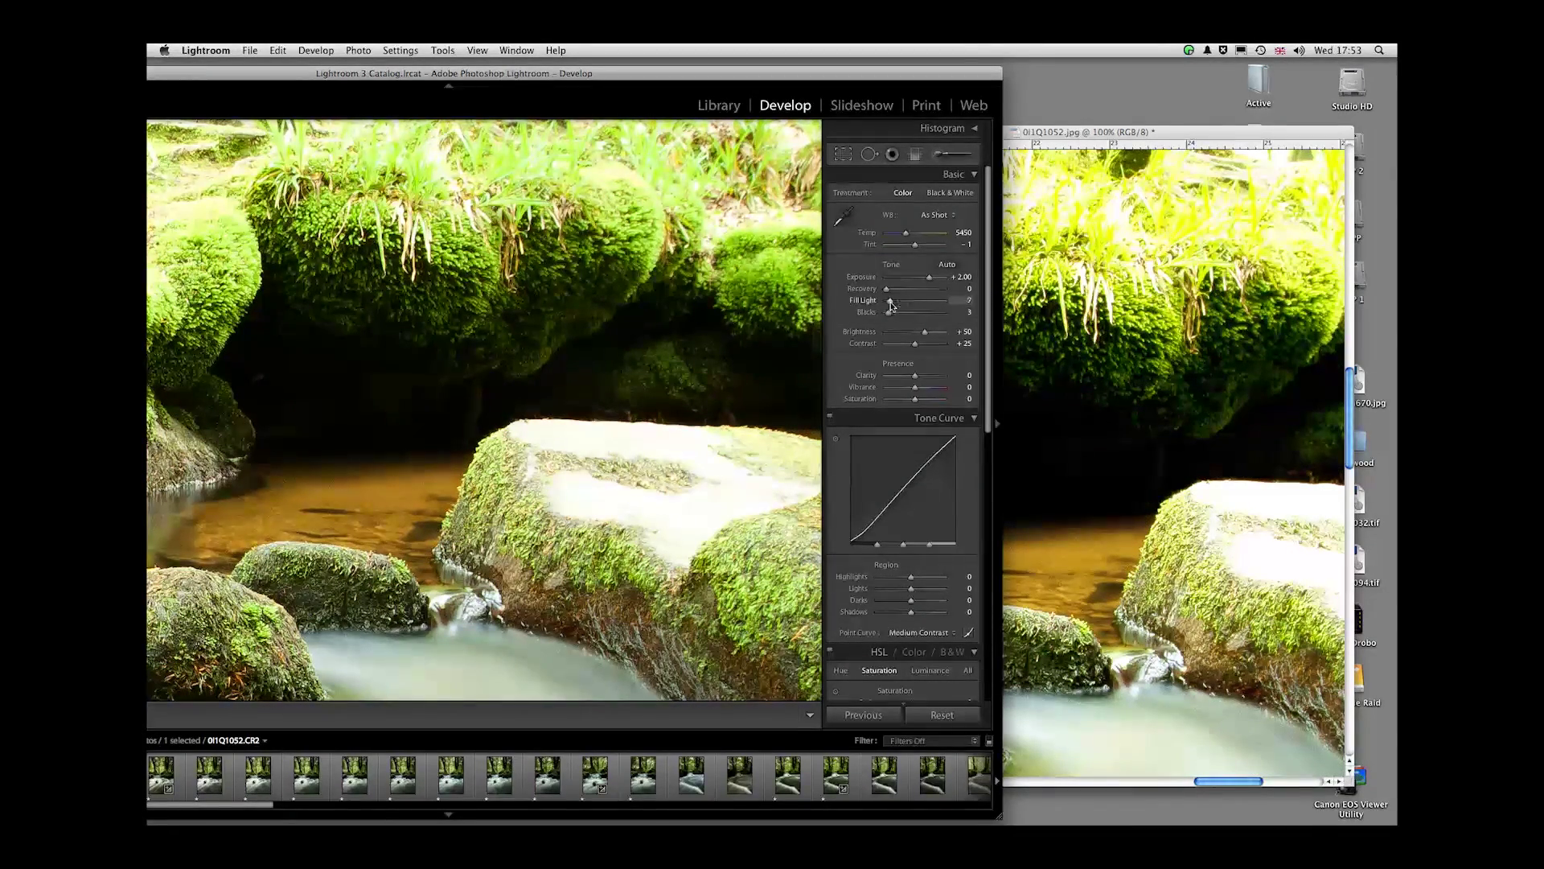
drag(893, 305, 891, 308)
drag(926, 280, 908, 310)
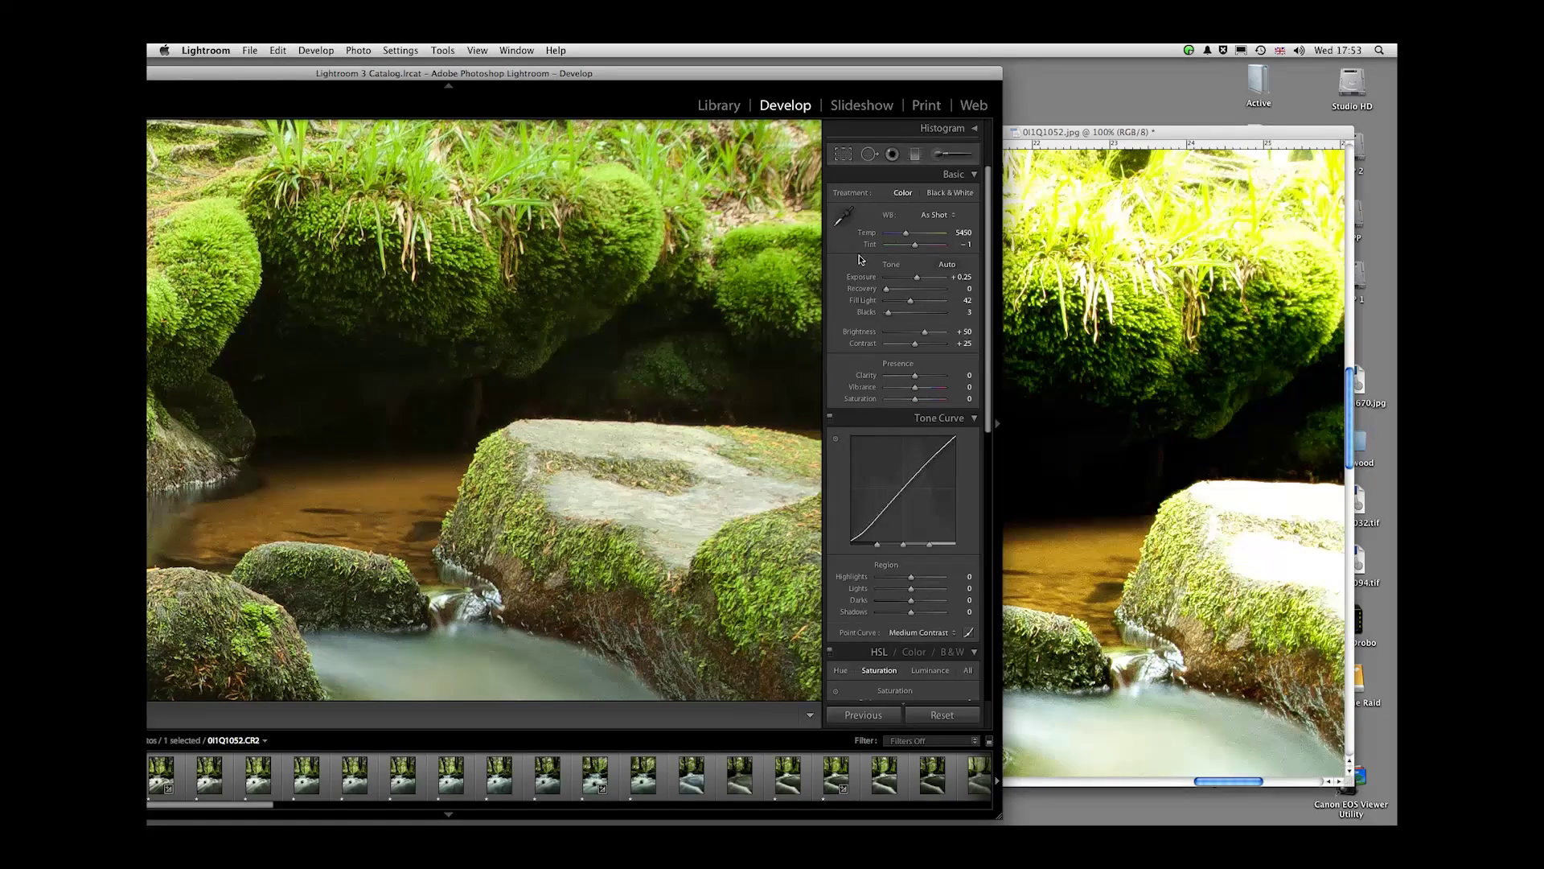
Step: Pan the raw to show the trees above the mossy boulder and move the JPEG window beside it
drag(542, 198, 593, 378)
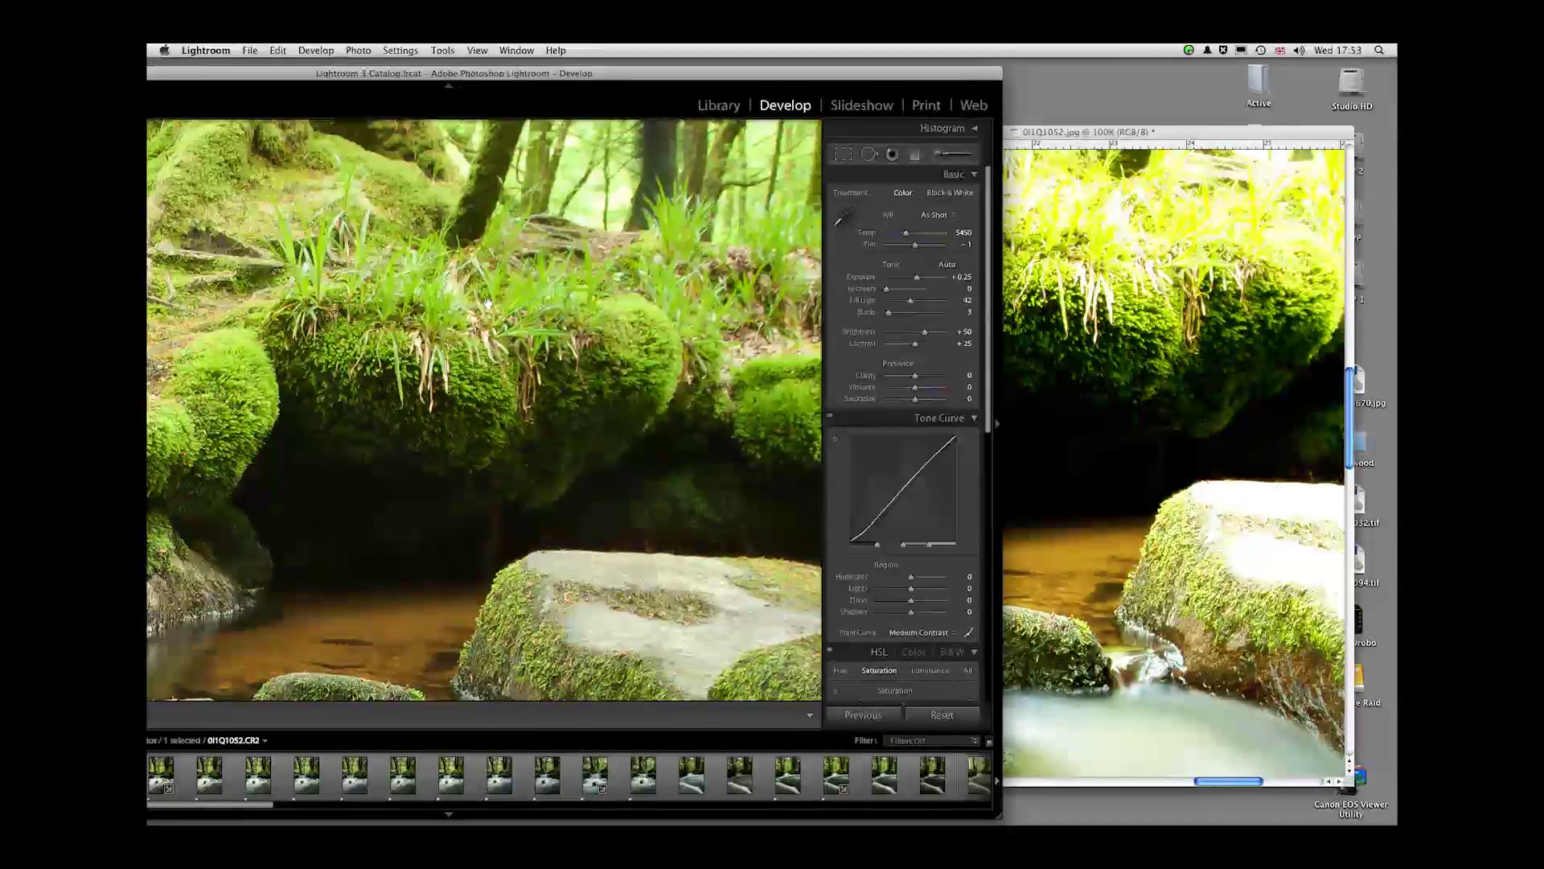
click(1063, 135)
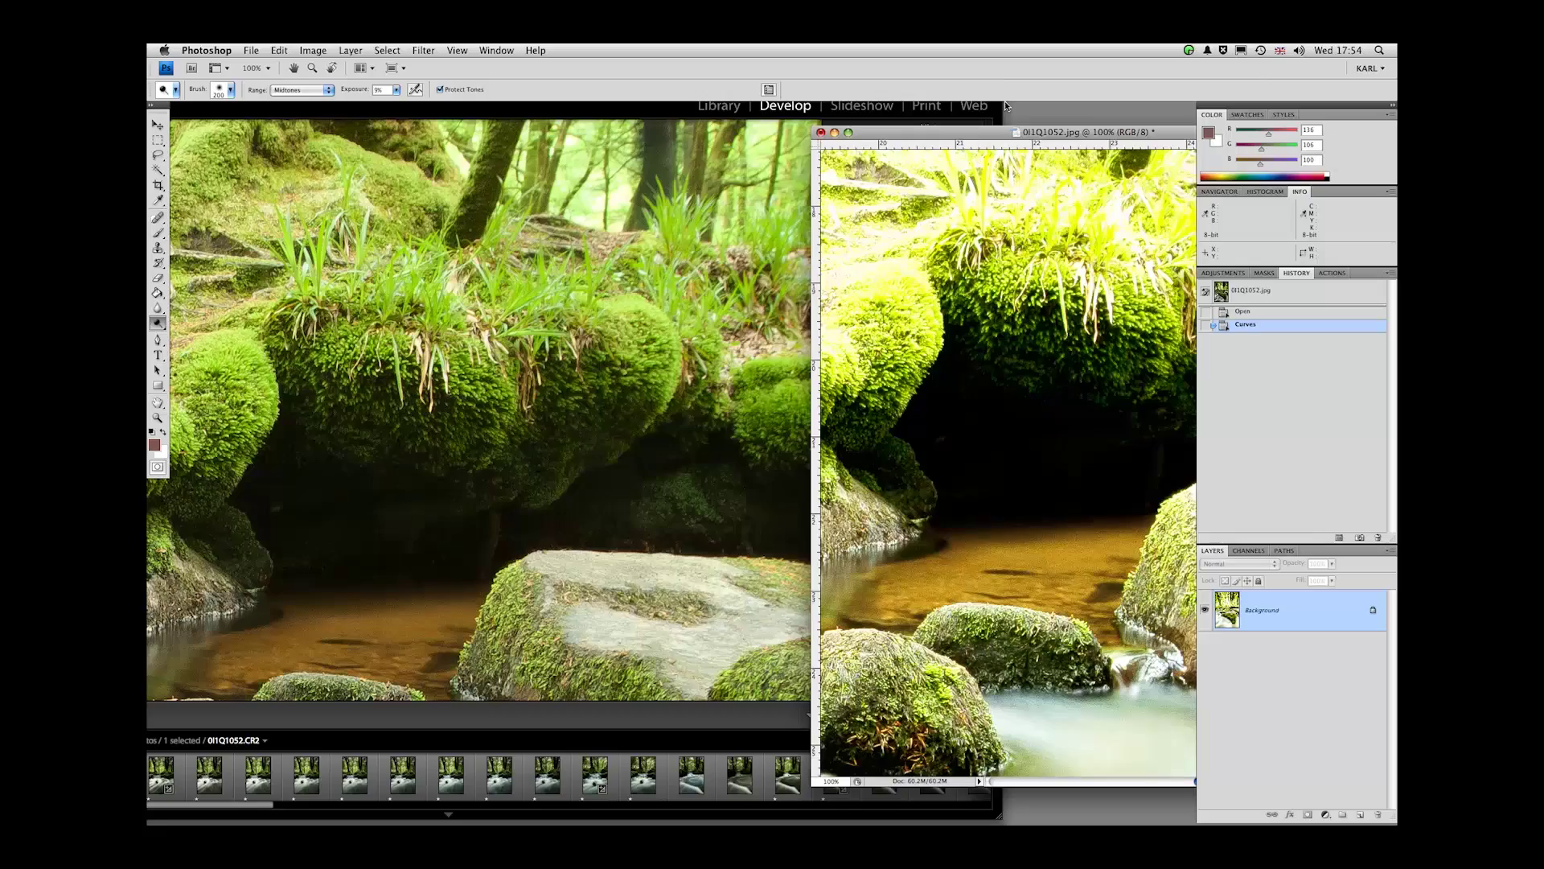
drag(1005, 132, 887, 125)
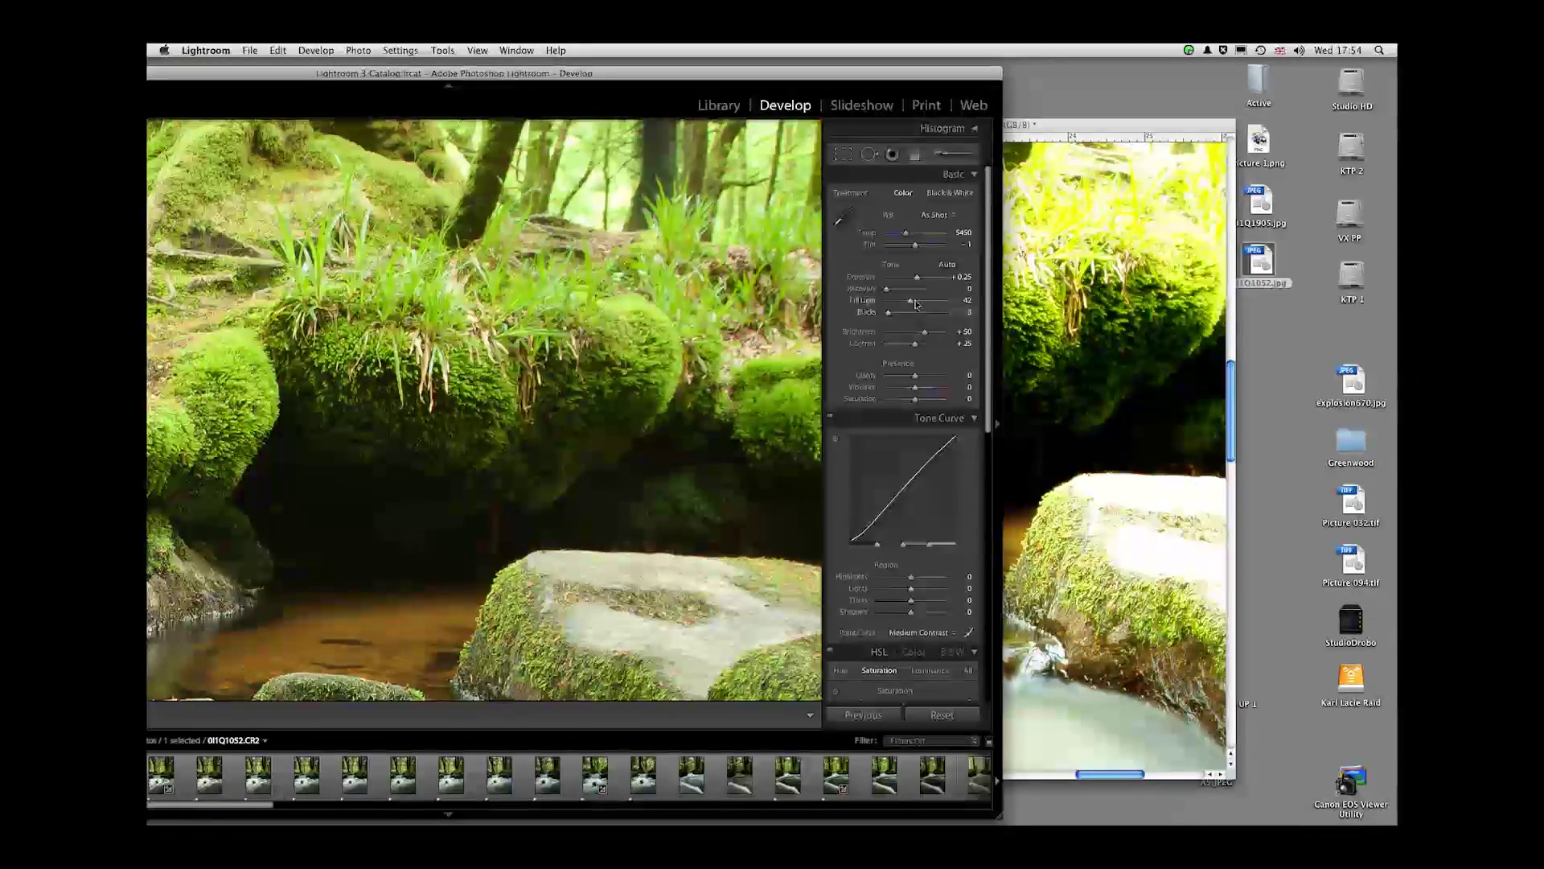
Step: Set the raw's Fill Light to 0 and revert the JPEG to its Open history state
drag(908, 304, 888, 306)
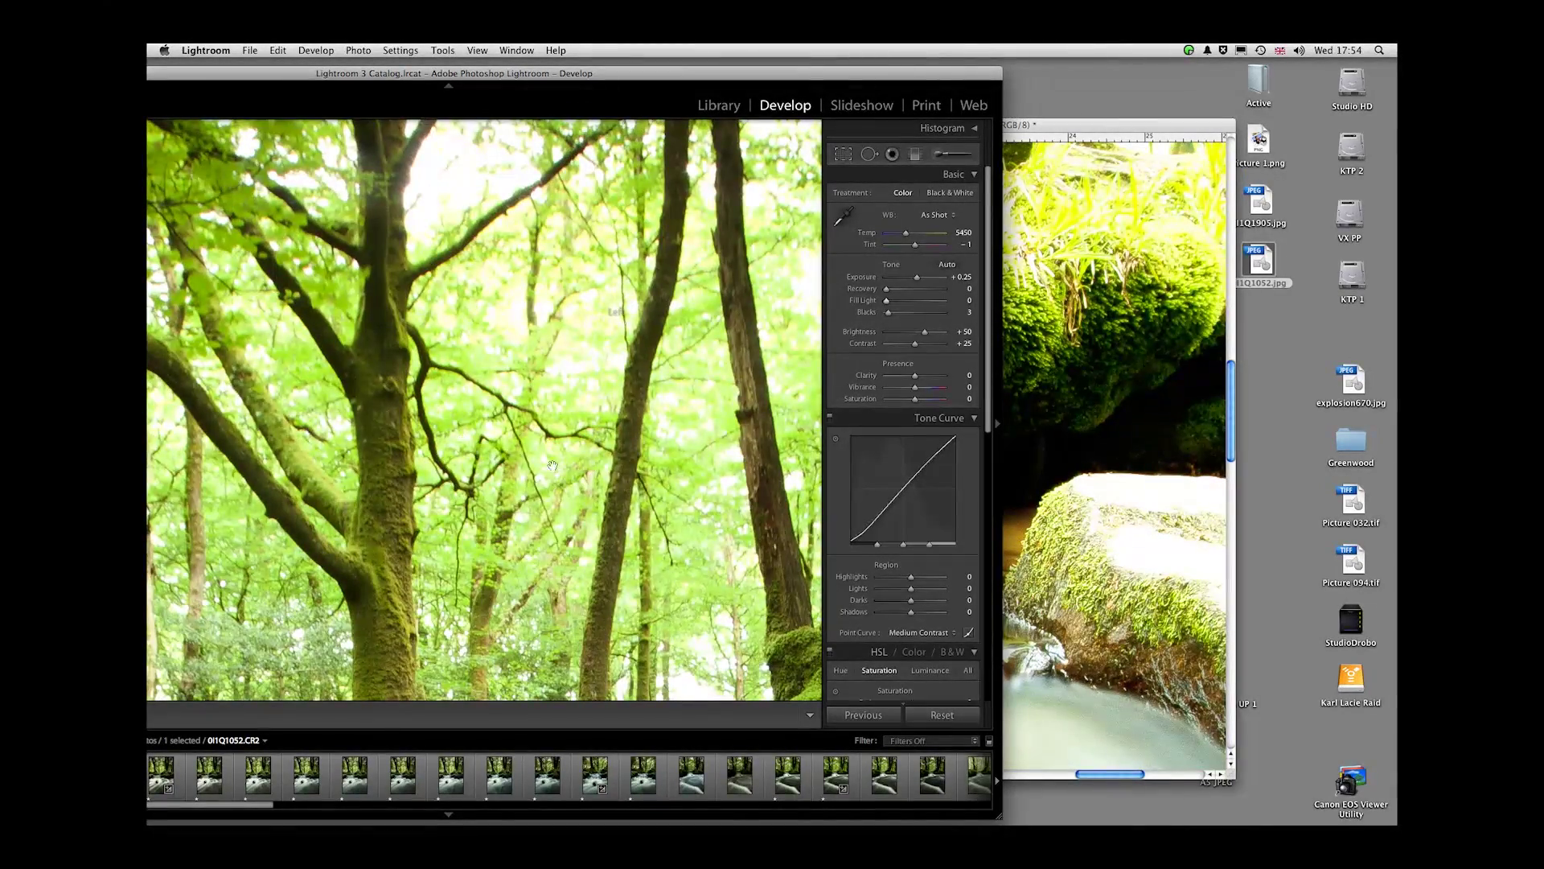
click(1026, 256)
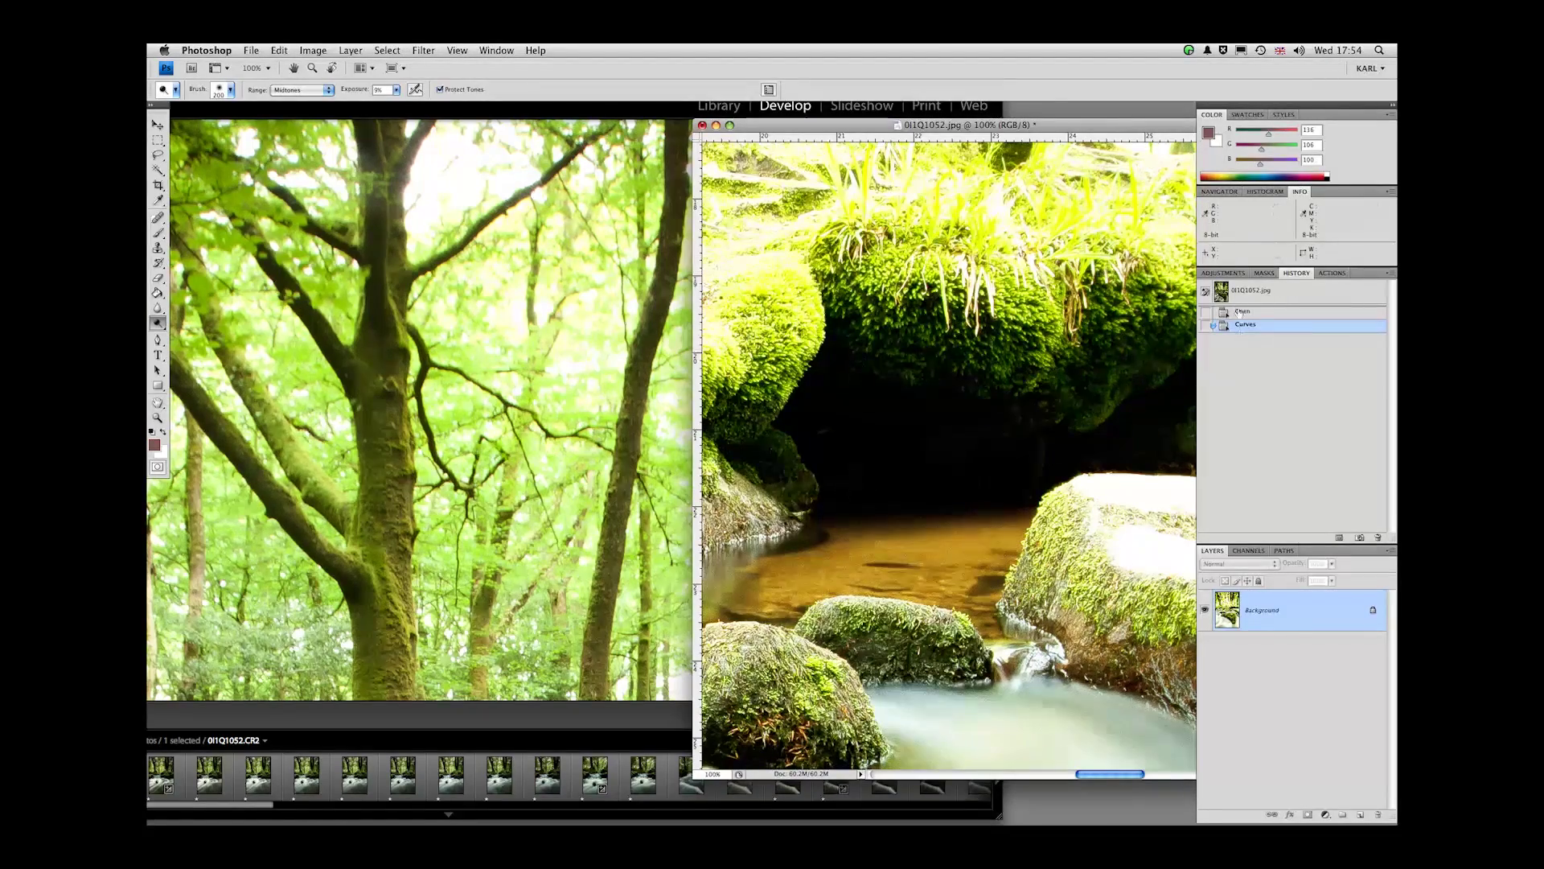
click(1241, 312)
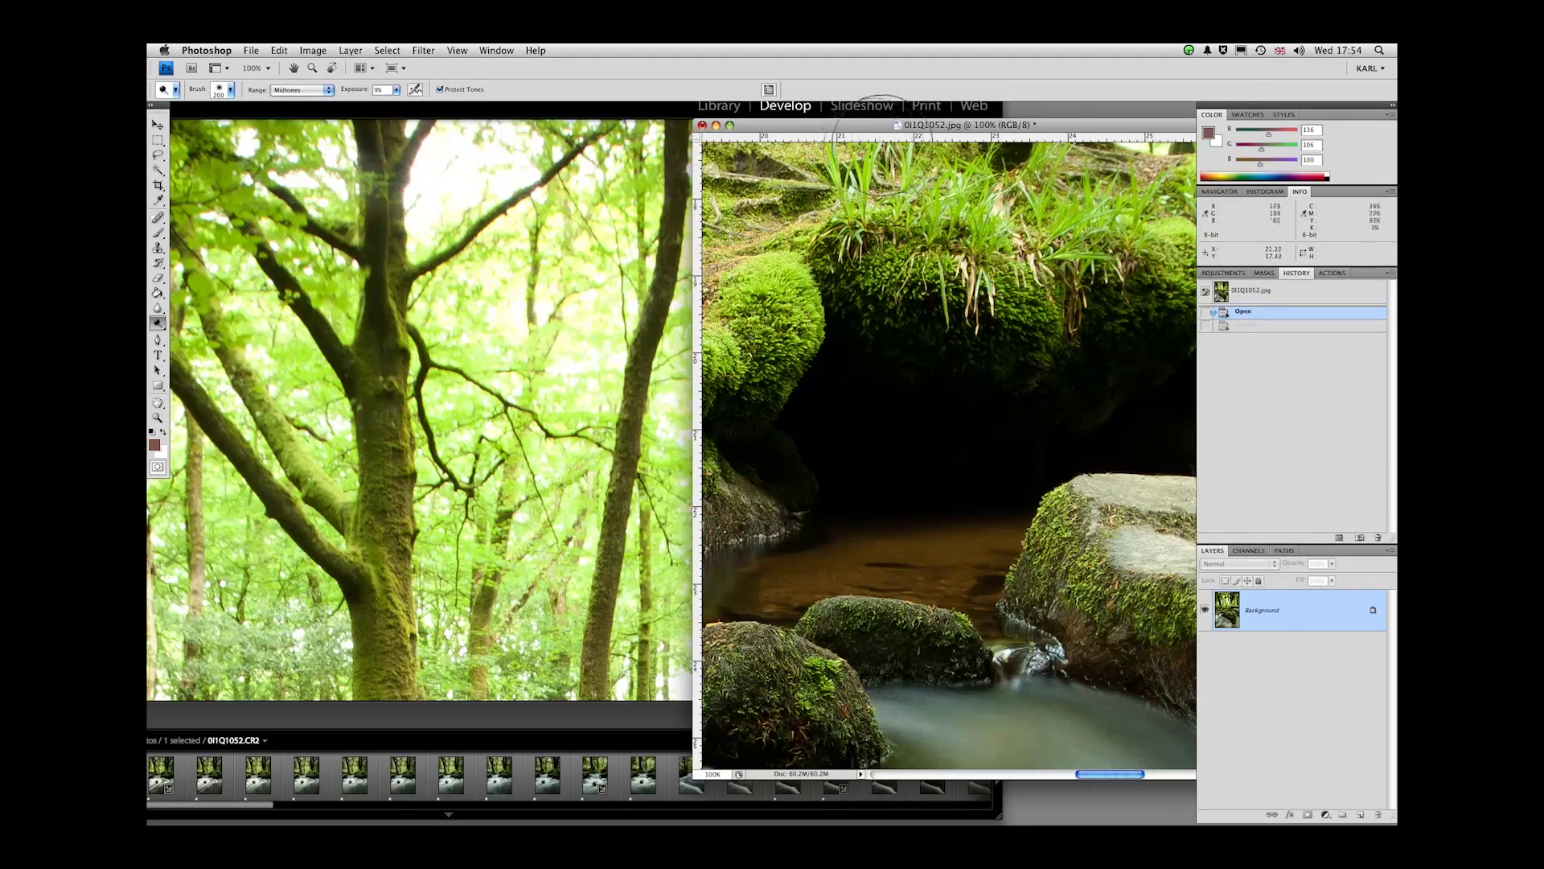
Step: Reposition and zoom the JPEG window to show the same tree trunks as the raw
drag(883, 129, 846, 123)
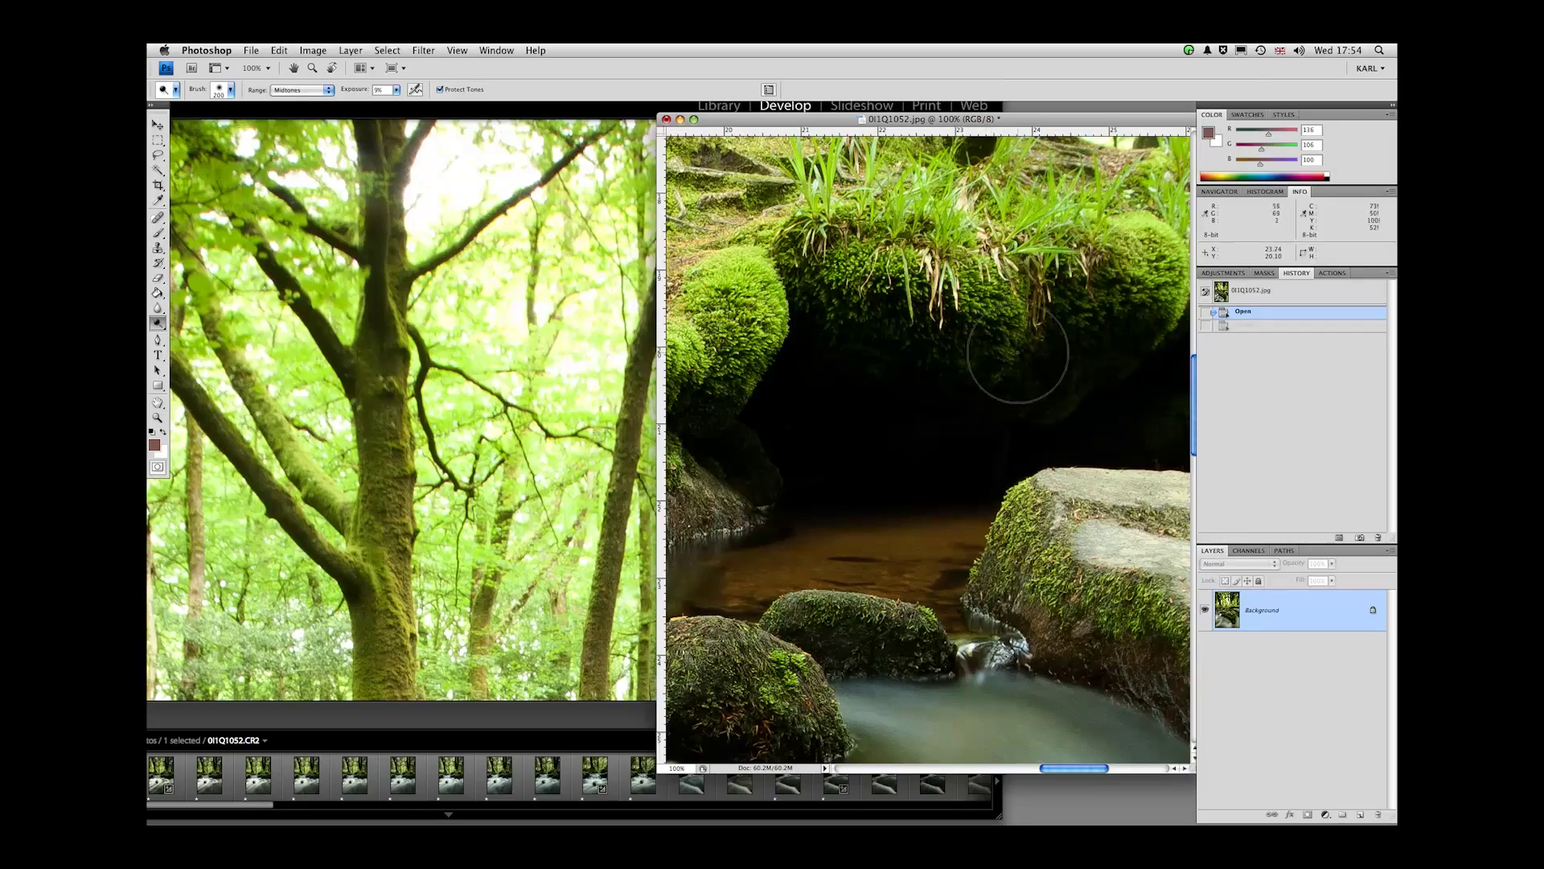
scroll(1018, 352, down, 3)
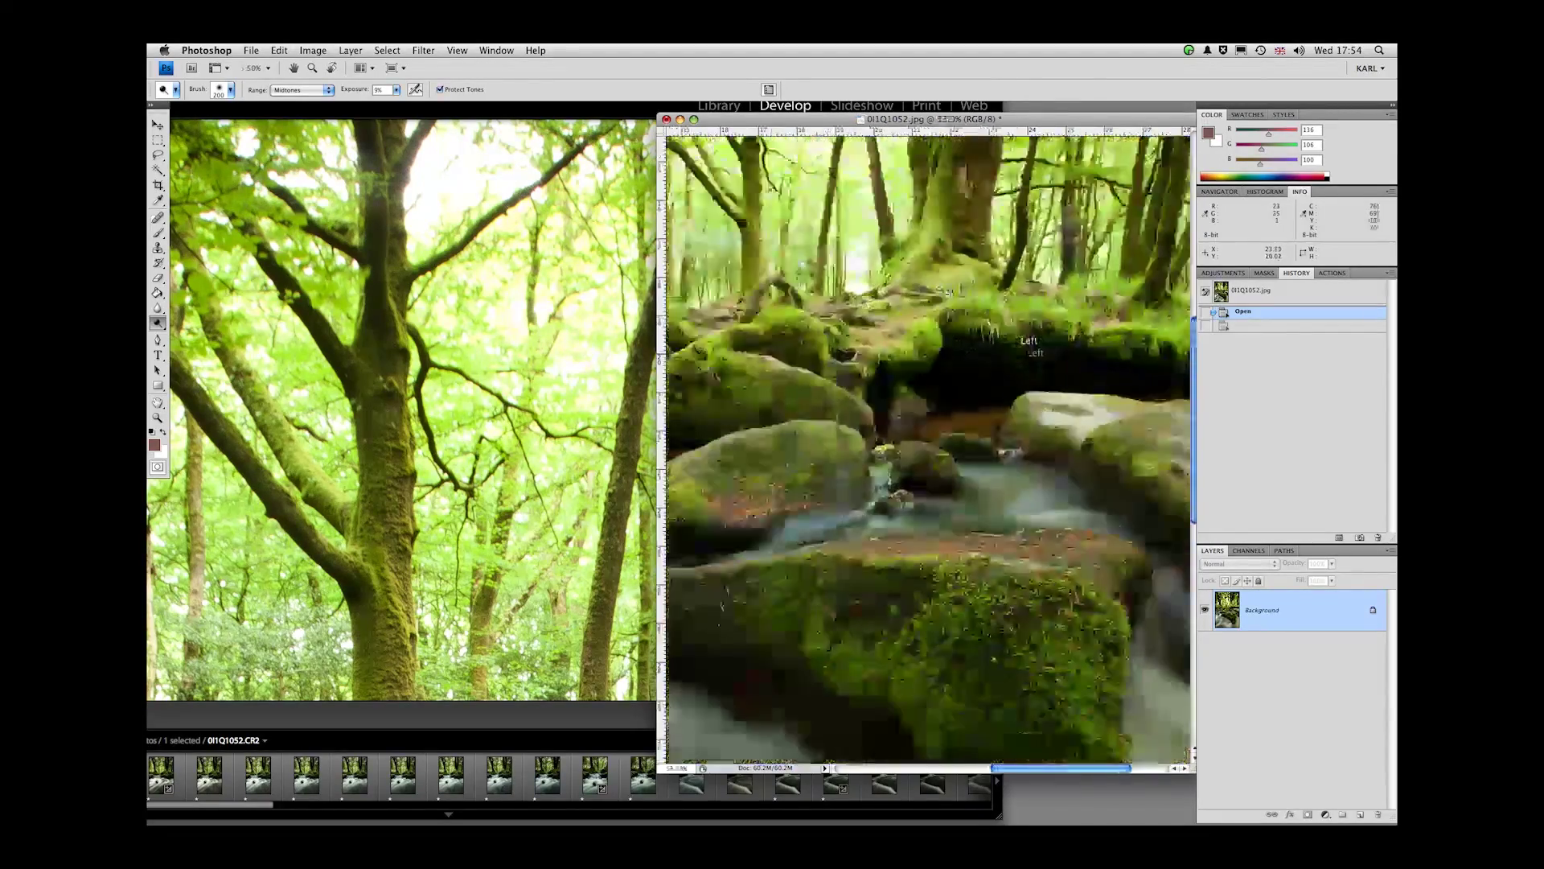
scroll(935, 444, up, 5)
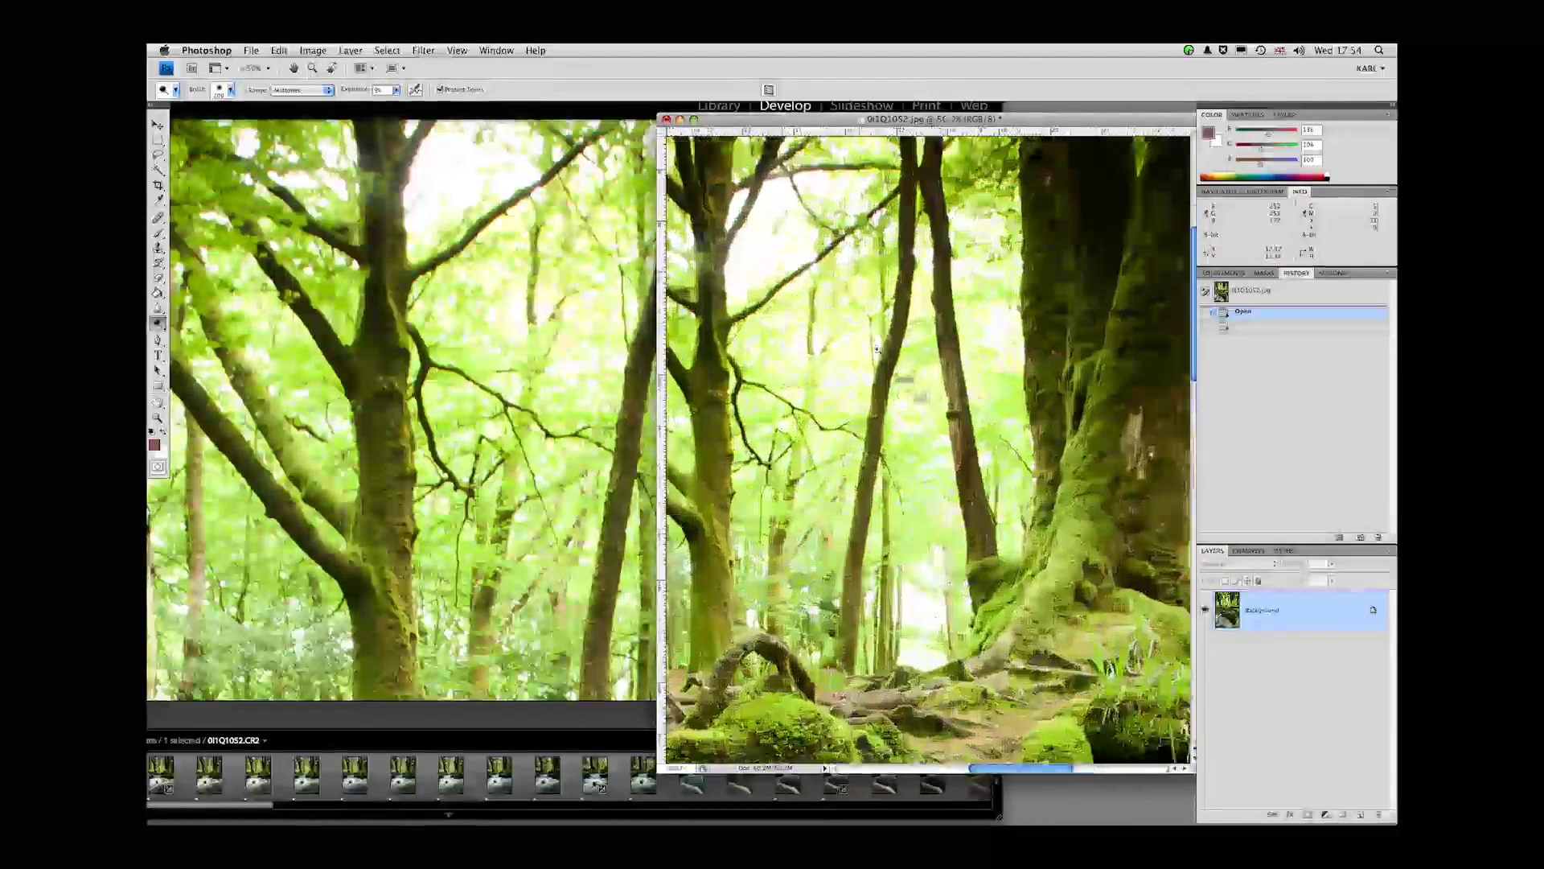
drag(813, 119, 918, 111)
drag(940, 306, 1044, 312)
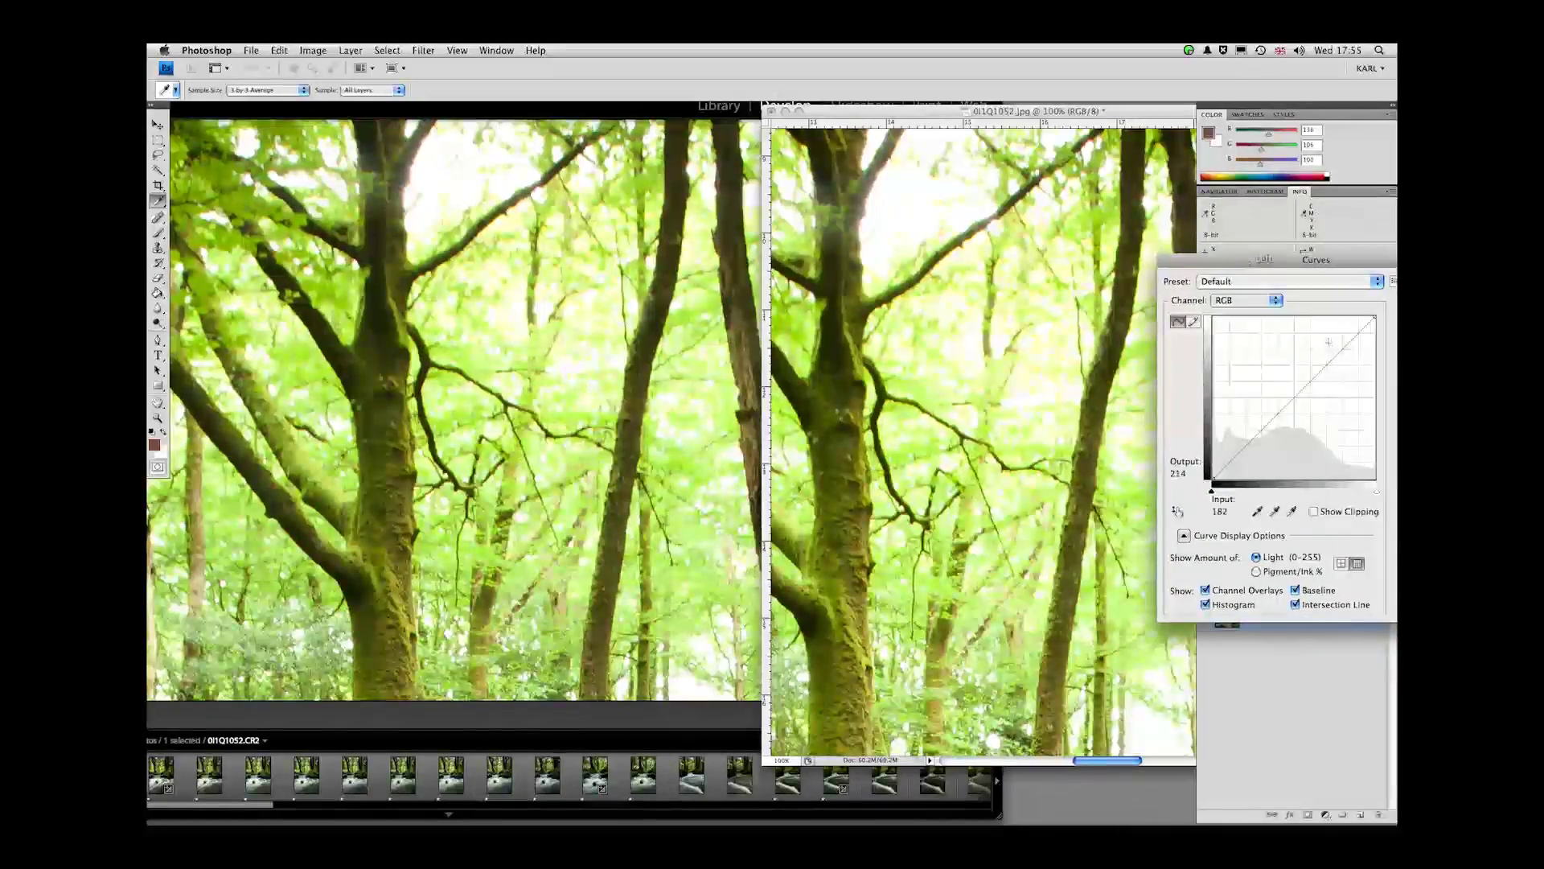
Step: Pull the Curves point down to input 197 / output 126 and inspect the leaves at 200%
drag(1332, 359, 1334, 388)
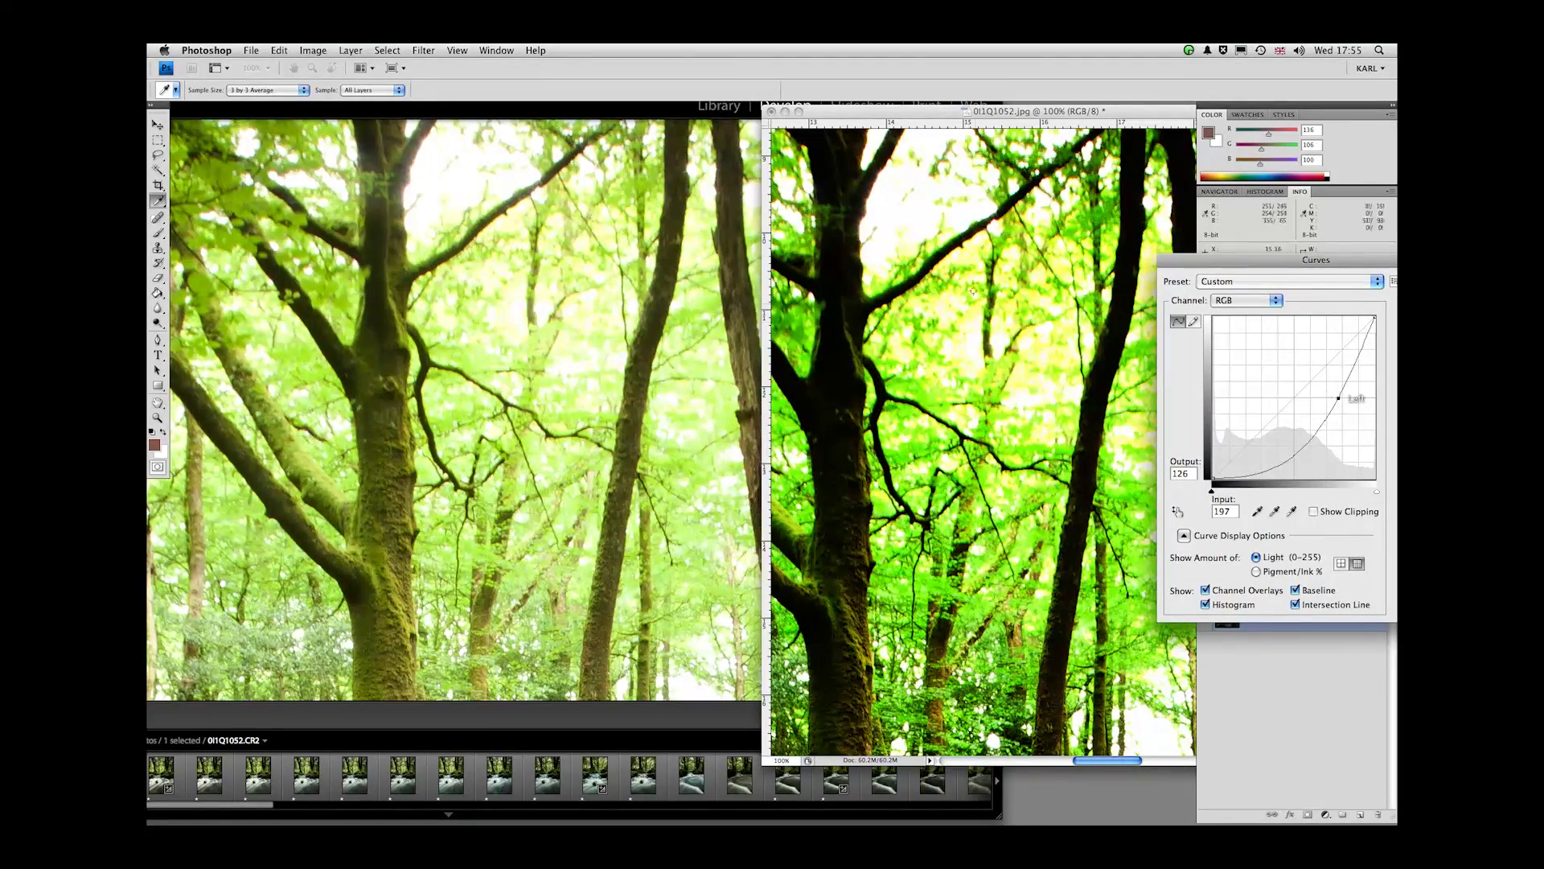
drag(975, 341, 974, 341)
click(1039, 274)
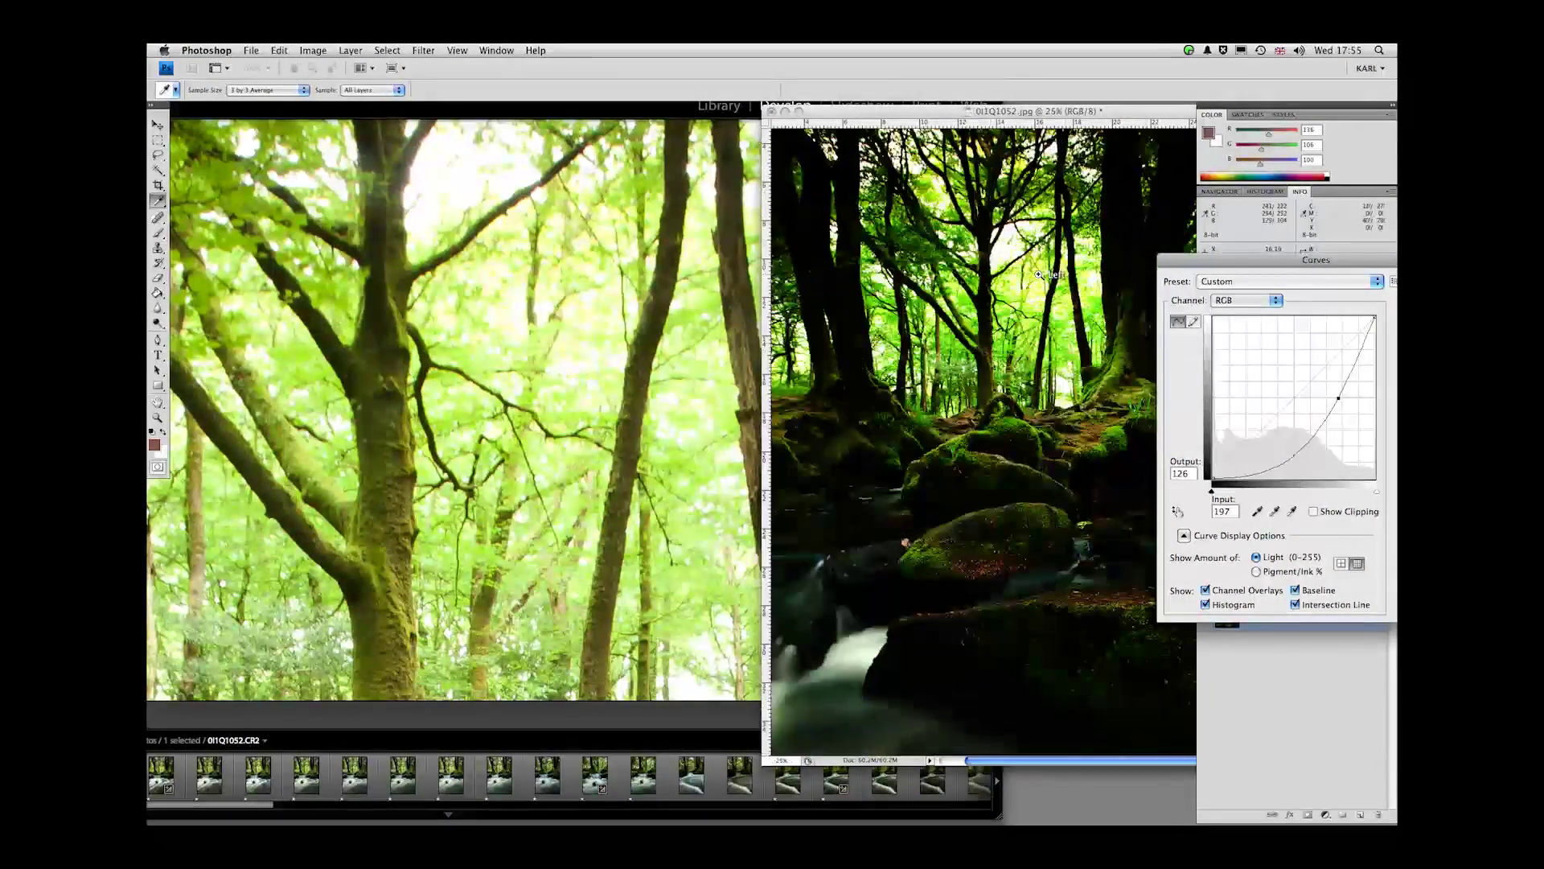
click(1038, 274)
click(1038, 274)
click(1038, 275)
click(1038, 274)
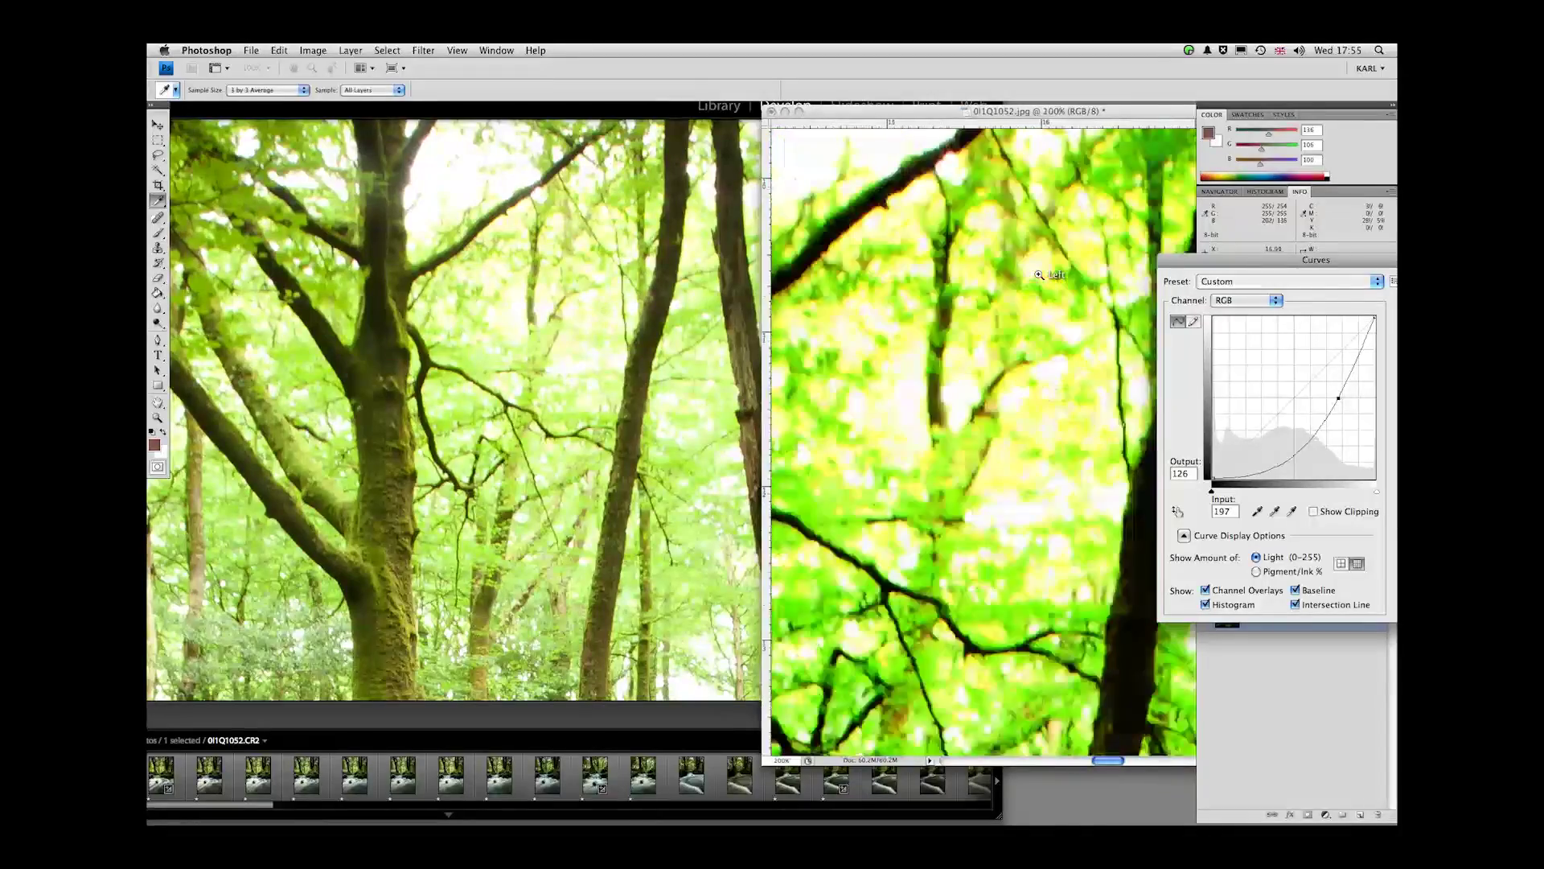
alt+click(1008, 322)
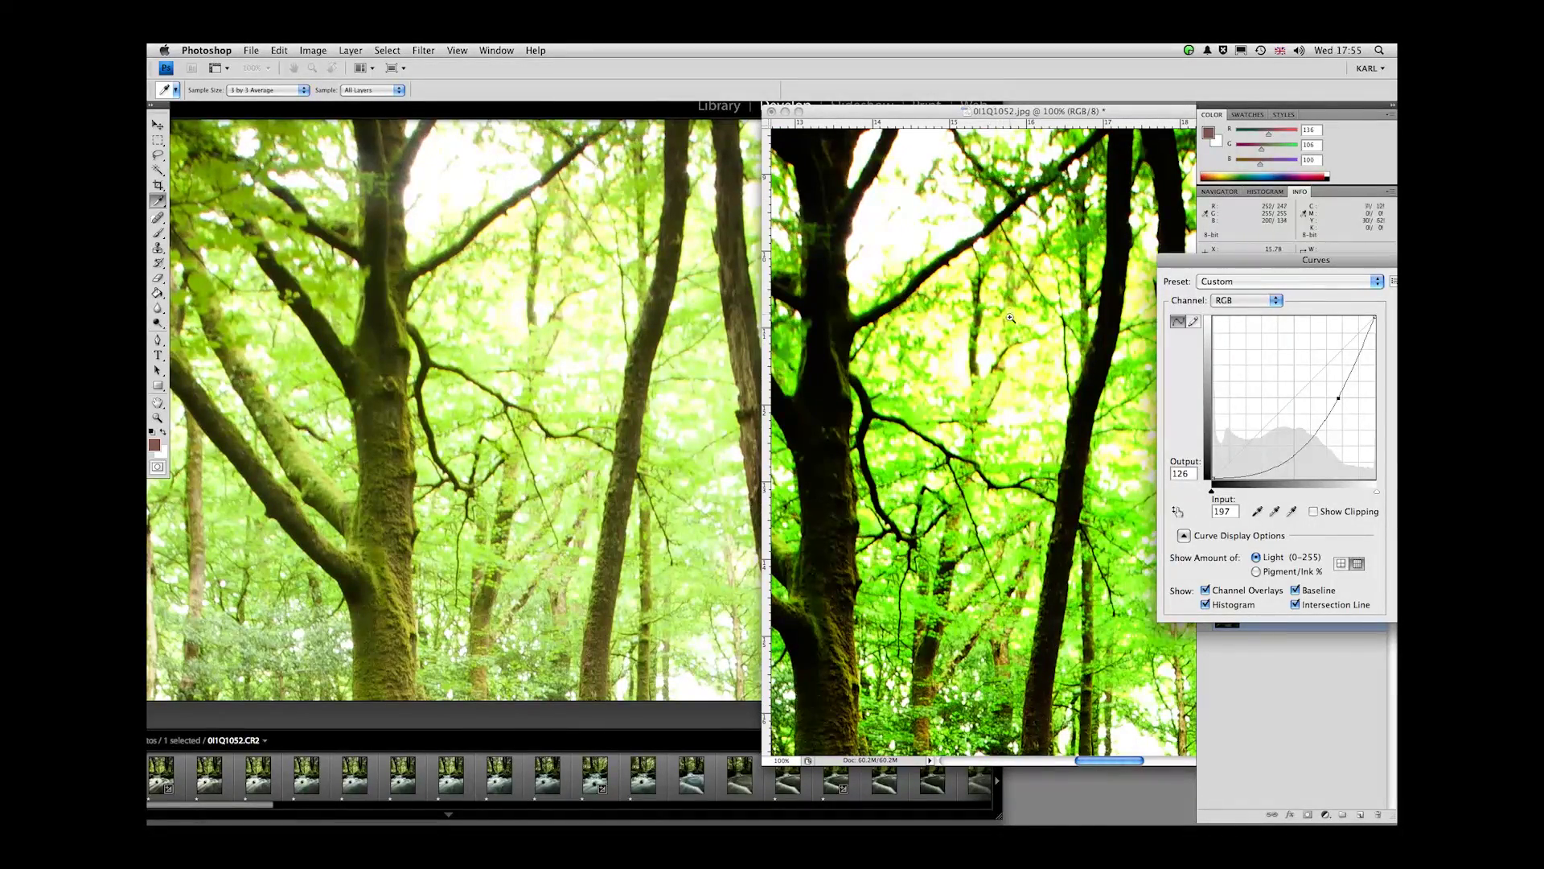
click(576, 102)
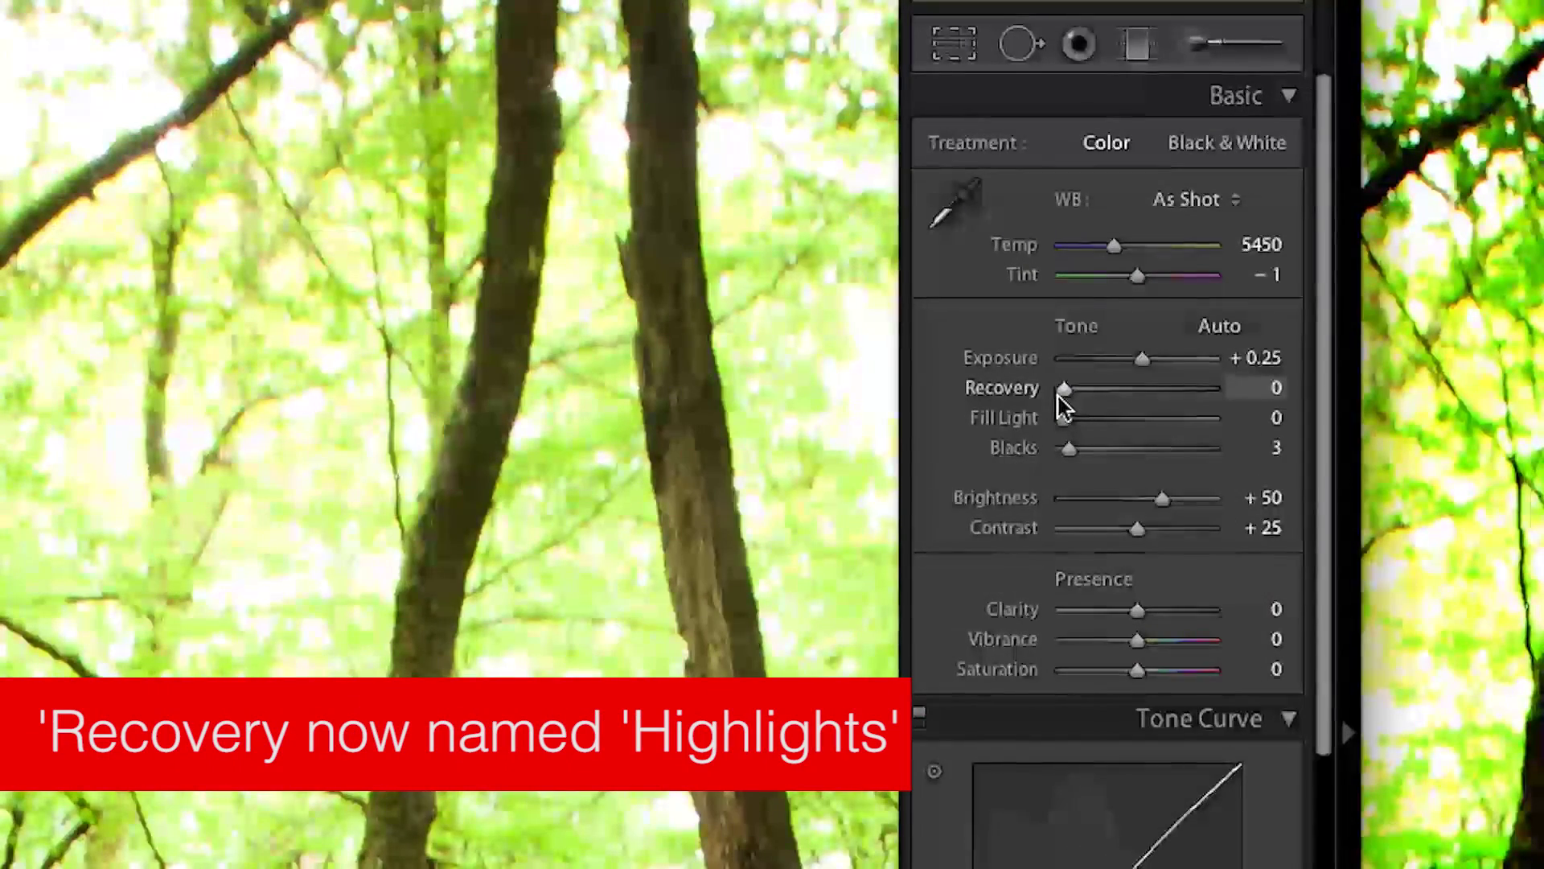
Step: Raise the raw's Recovery to 100 and lower Exposure to +0.20, then compare with the JPEG
drag(1071, 403, 1138, 423)
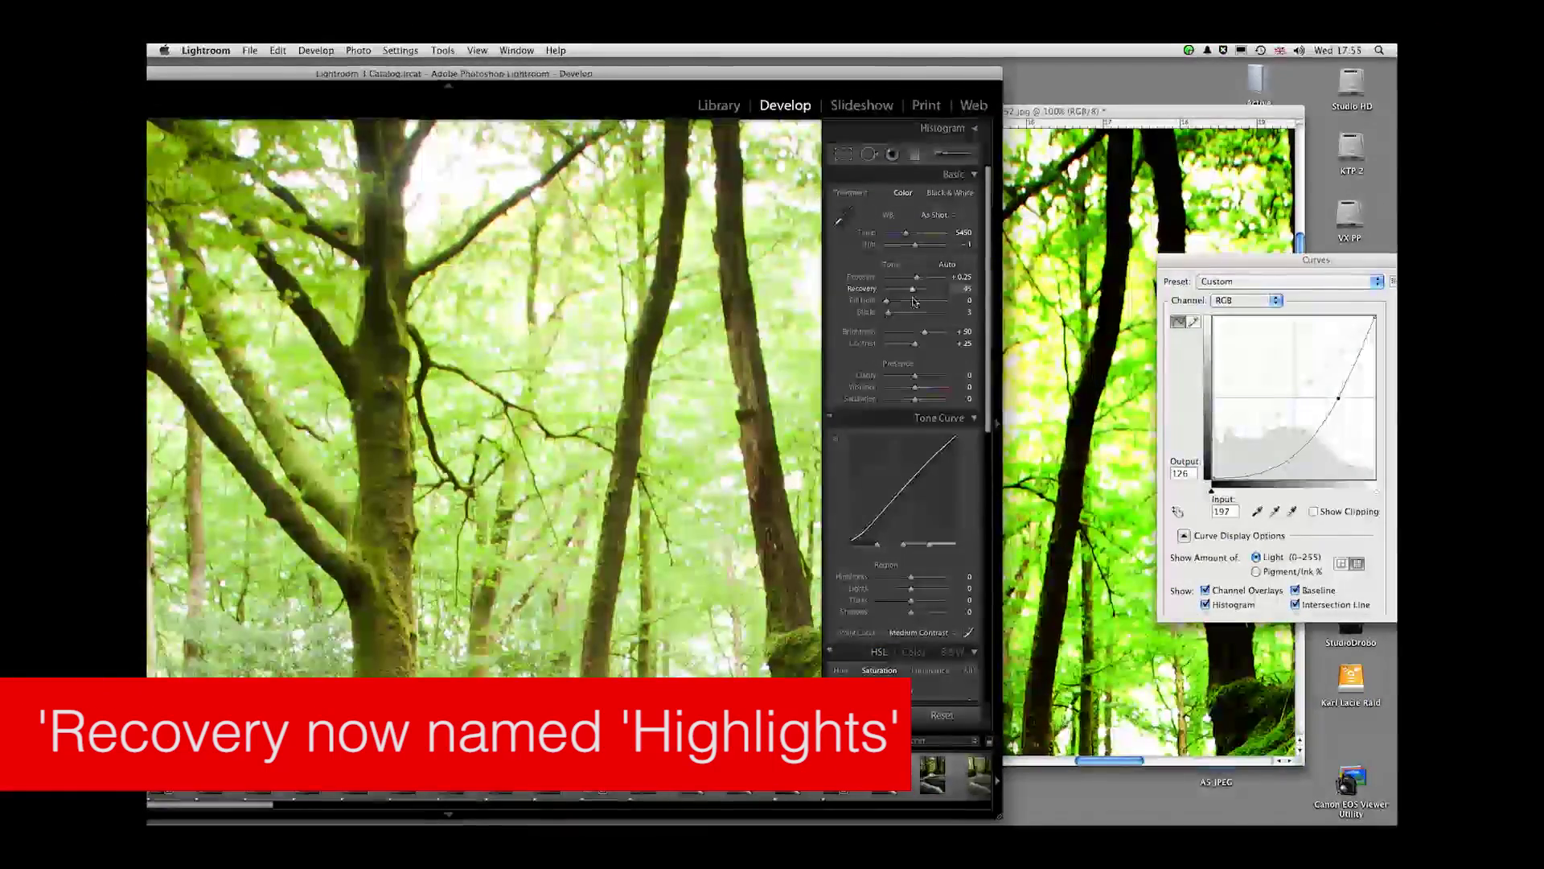
drag(913, 300, 934, 304)
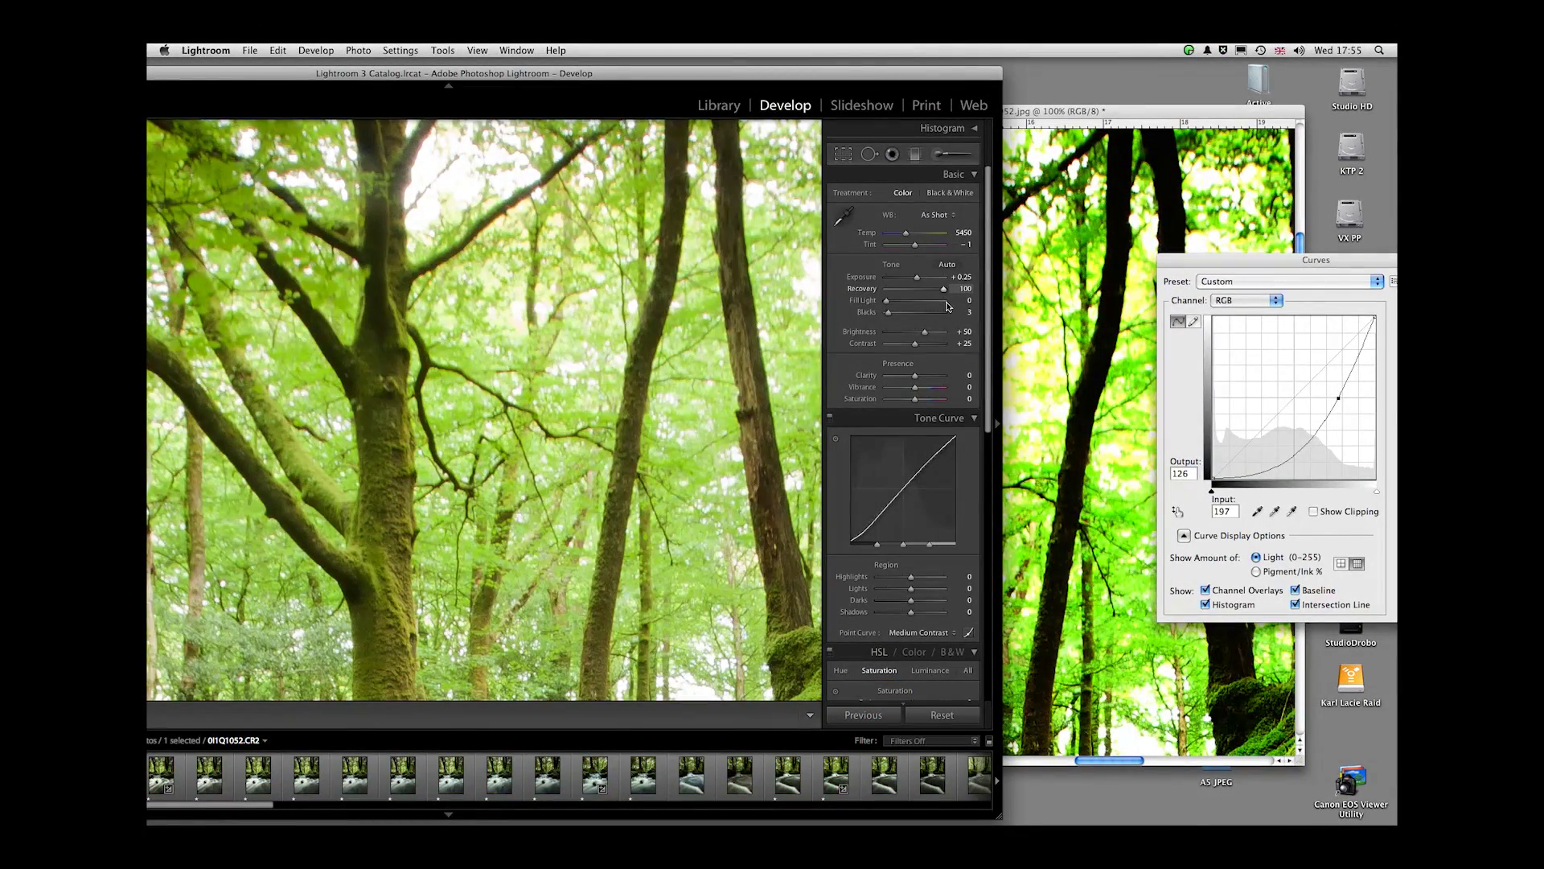
drag(914, 280, 911, 281)
key(Left)
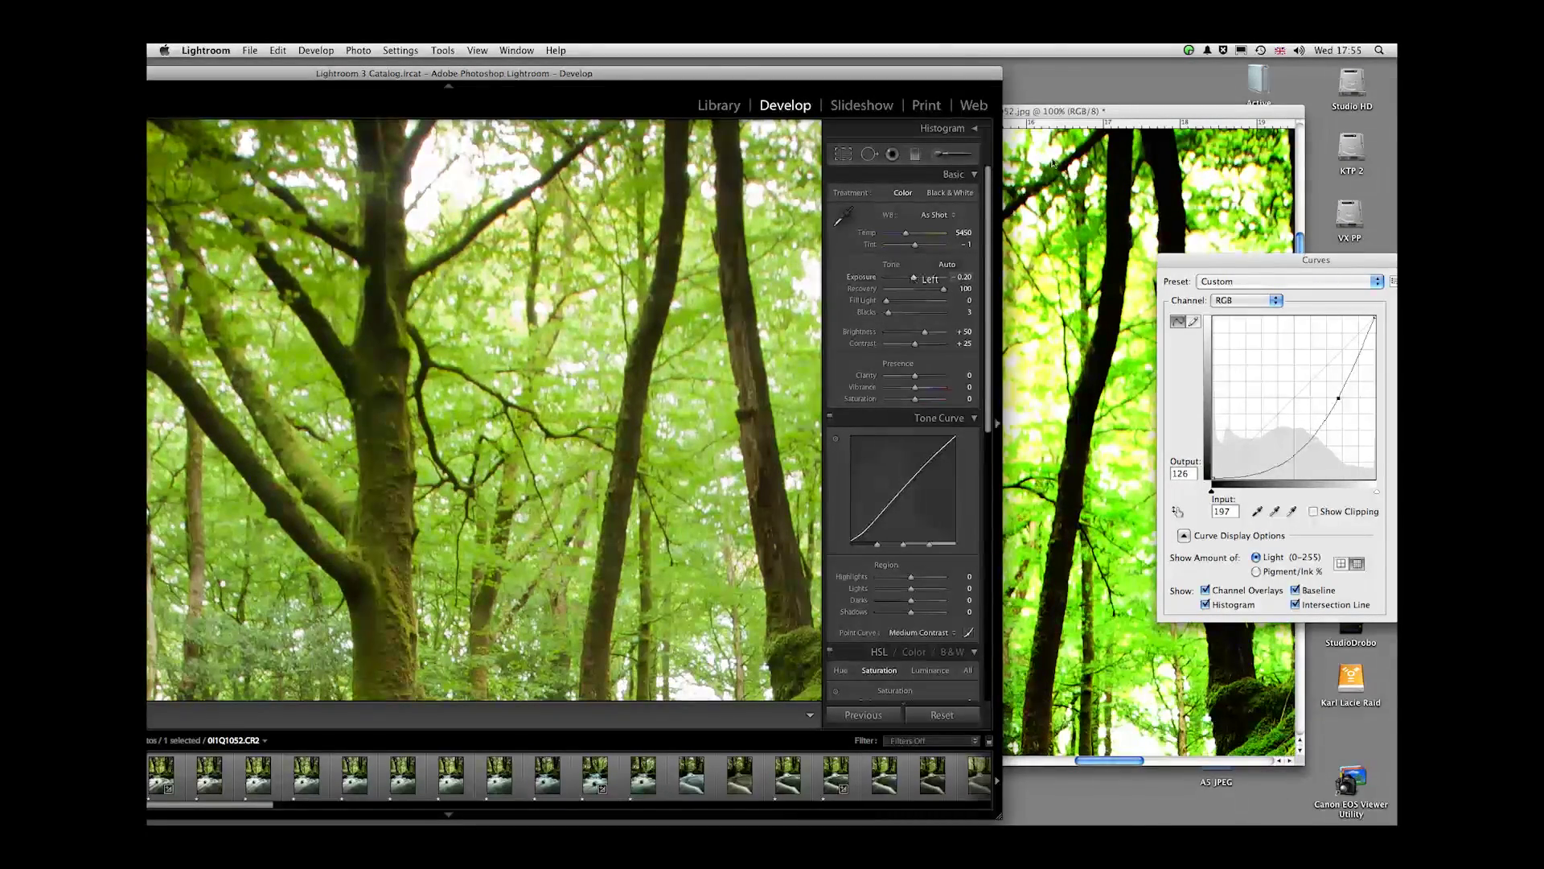
click(1056, 117)
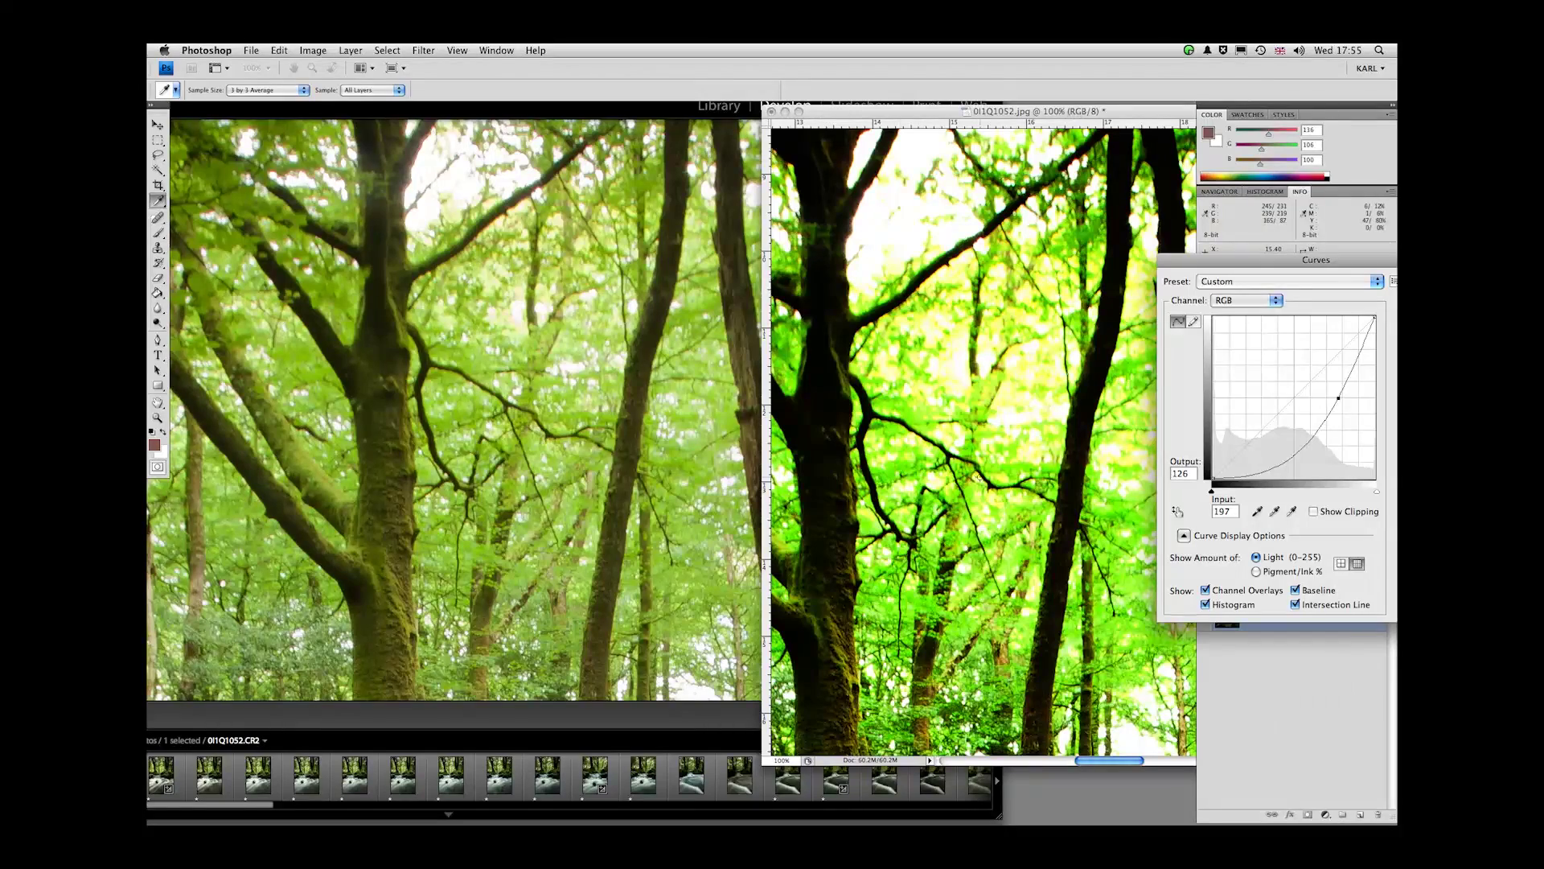